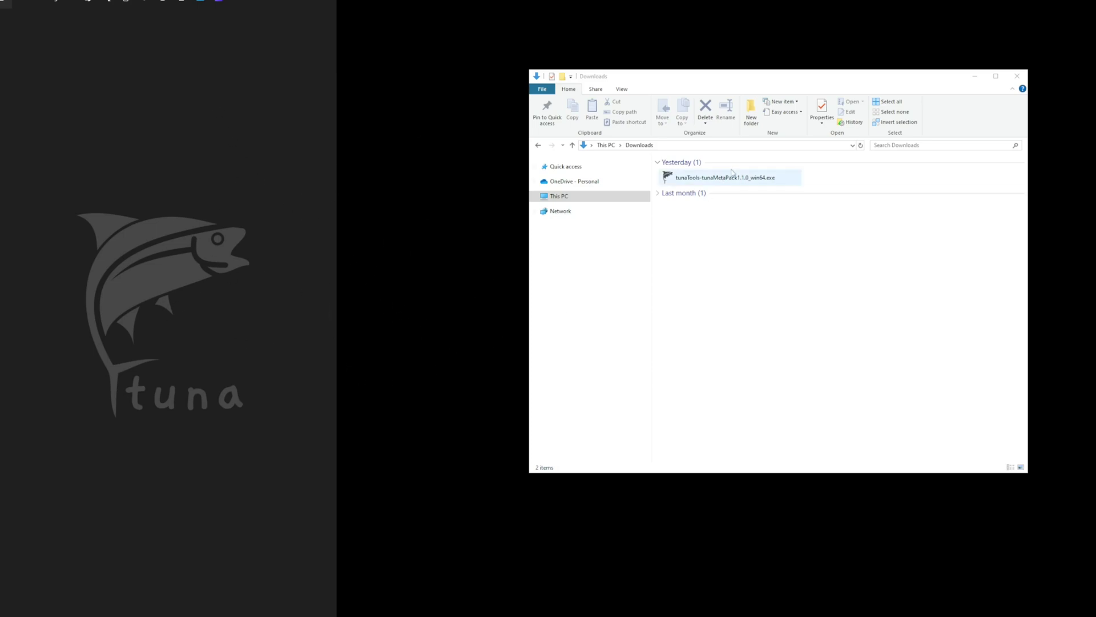
Step: Launch the tunaTools-tunaMetaPack1.1.0_win64.exe installer from the Downloads folder
{"action": "left_click_drag", "start_coordinate": [730, 82], "coordinate": [704, 97]}
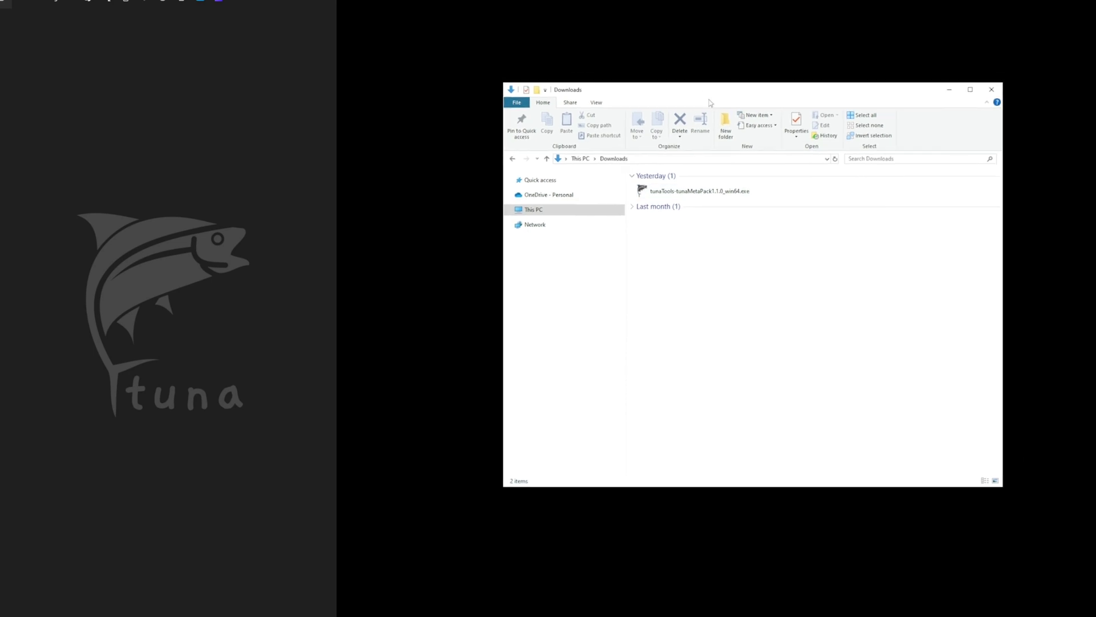
{"action": "left_click", "coordinate": [704, 191]}
{"action": "left_click", "coordinate": [713, 206]}
{"action": "double_click", "coordinate": [678, 196]}
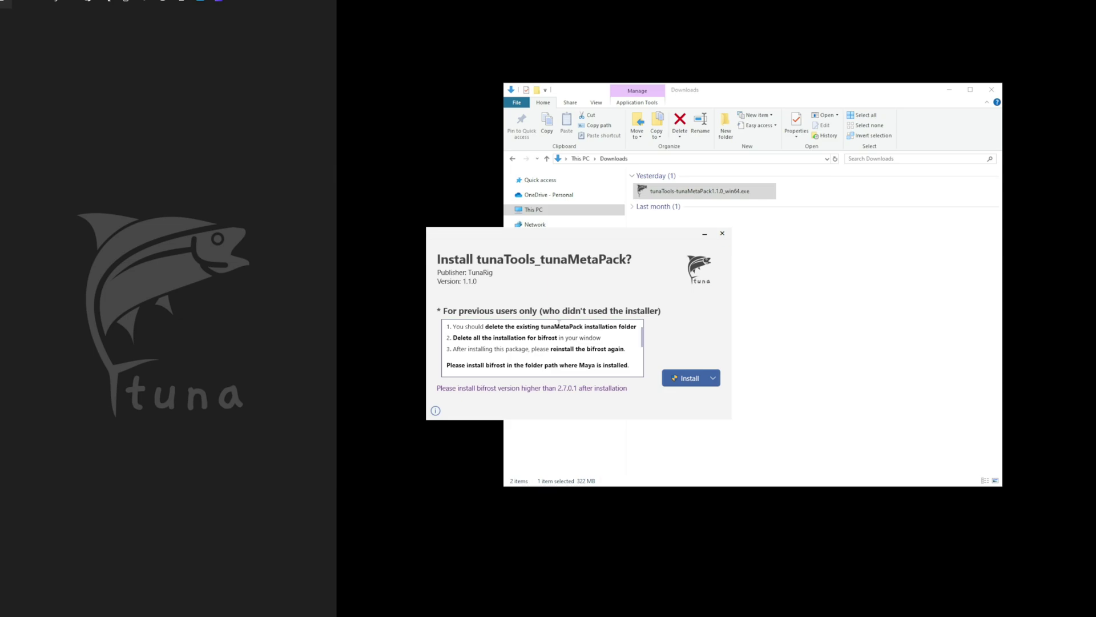
Step: Read the installer's notes for previous users about removing old files, reinstalling Bifrost and automatic updates
{"action": "left_click_drag", "start_coordinate": [540, 326], "coordinate": [638, 327]}
{"action": "left_click_drag", "start_coordinate": [453, 338], "coordinate": [615, 339]}
{"action": "left_click", "coordinate": [615, 339]}
{"action": "left_click_drag", "start_coordinate": [457, 350], "coordinate": [627, 350]}
{"action": "left_click", "coordinate": [609, 350]}
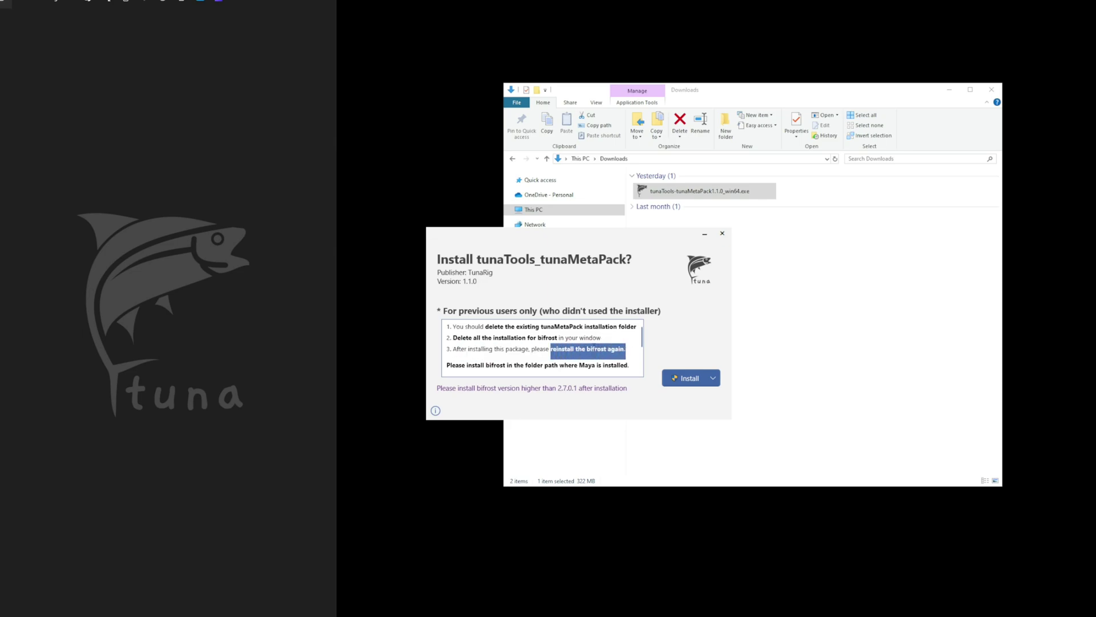
{"action": "left_click", "coordinate": [597, 348]}
{"action": "scroll", "coordinate": [560, 348], "scroll_direction": "down", "scroll_amount": 3}
{"action": "left_click_drag", "start_coordinate": [571, 343], "coordinate": [596, 355]}
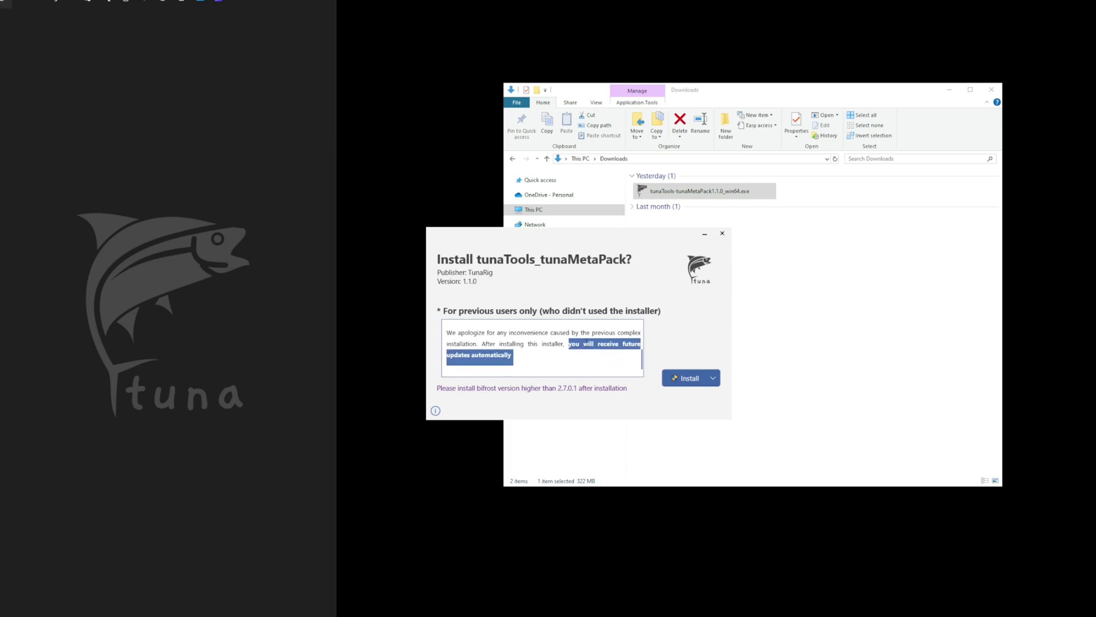
{"action": "left_click", "coordinate": [566, 360]}
{"action": "scroll", "coordinate": [566, 359], "scroll_direction": "up", "scroll_amount": 4}
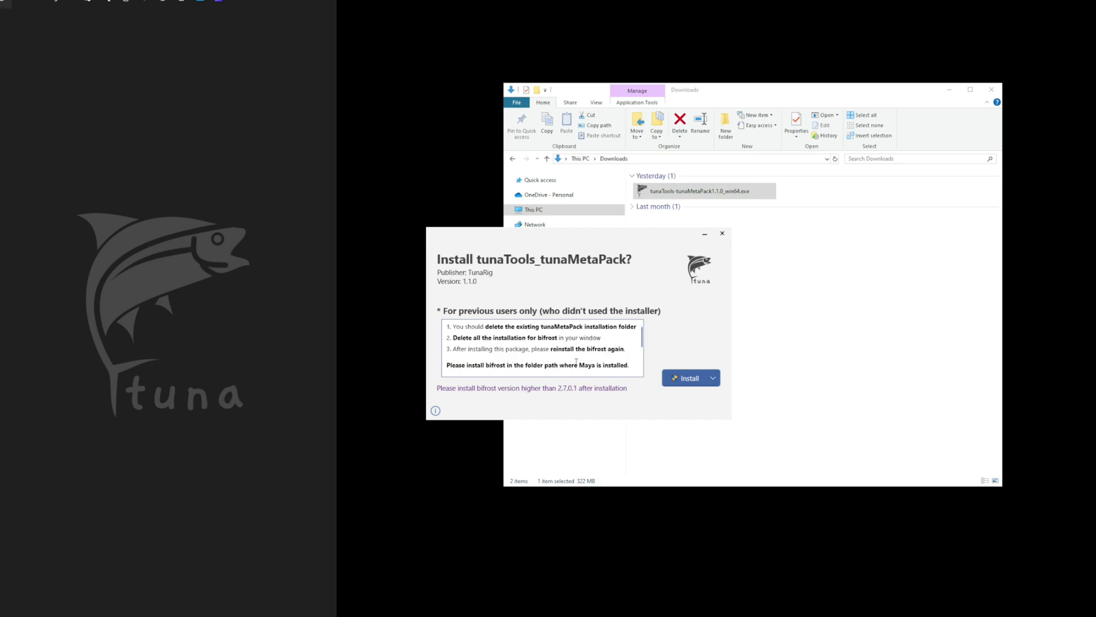
Step: Check the destination folder in the installer's configuration options and return to the start page
{"action": "left_click", "coordinate": [697, 365]}
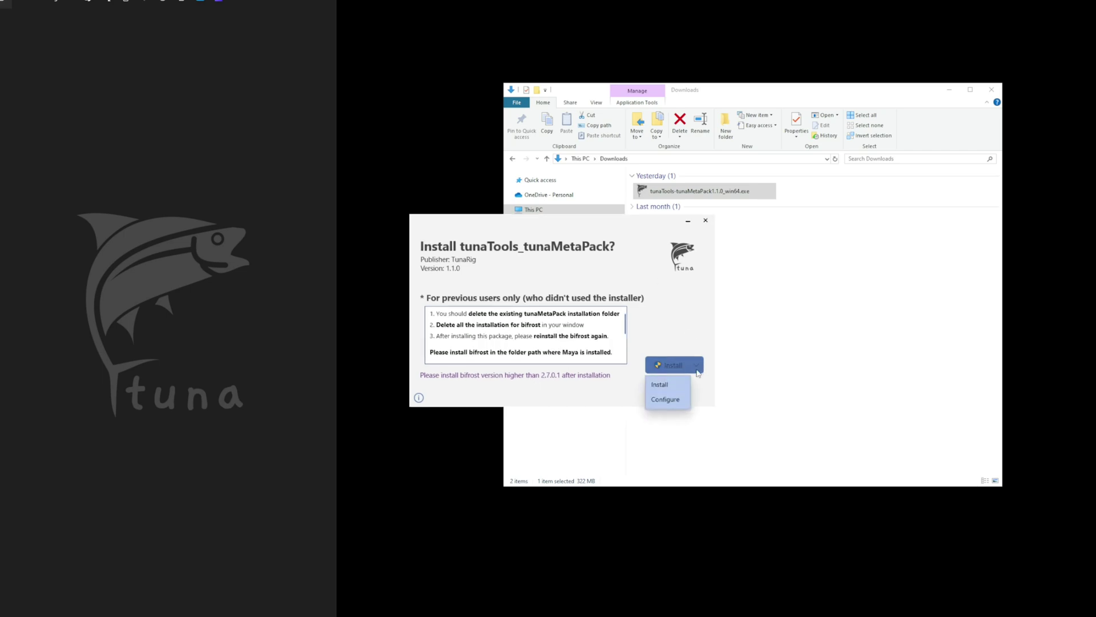
{"action": "left_click", "coordinate": [670, 401]}
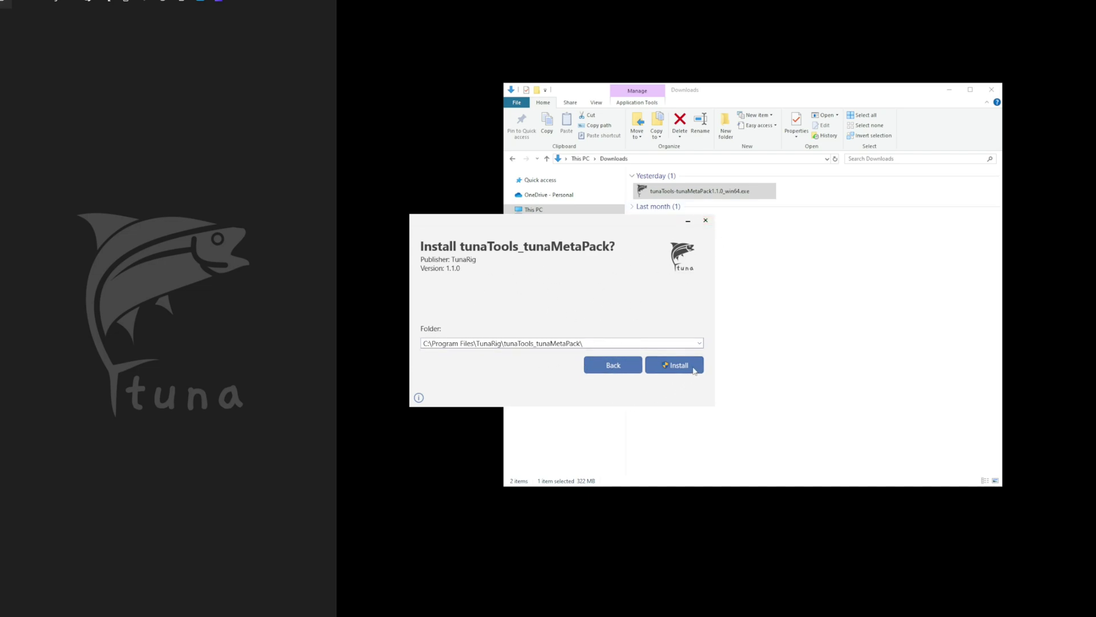
{"action": "left_click", "coordinate": [630, 368]}
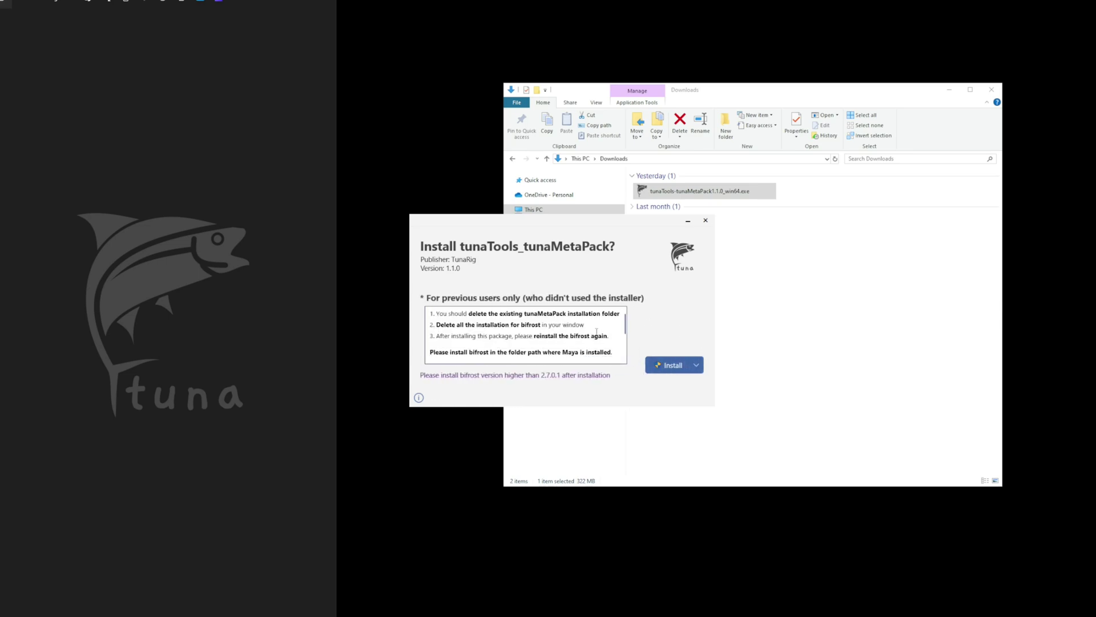
Step: Install tunaTools_tunaMetaPack 1.1.0 in the default folder and acknowledge the completion message
{"action": "left_click", "coordinate": [673, 366]}
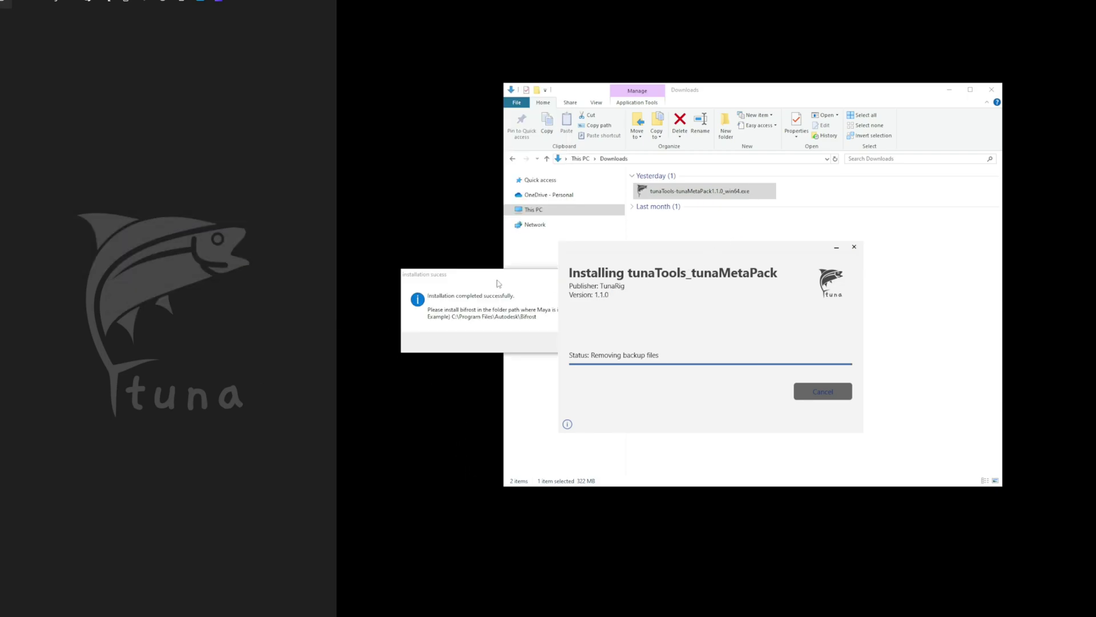
{"action": "left_click_drag", "start_coordinate": [501, 283], "coordinate": [606, 327]}
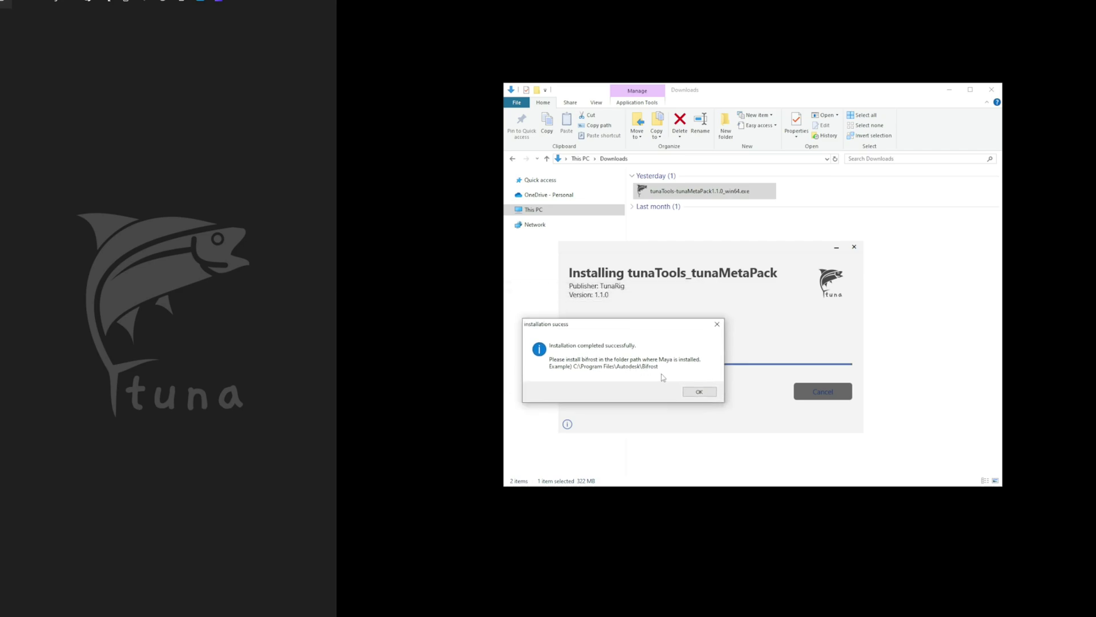
{"action": "left_click", "coordinate": [698, 391]}
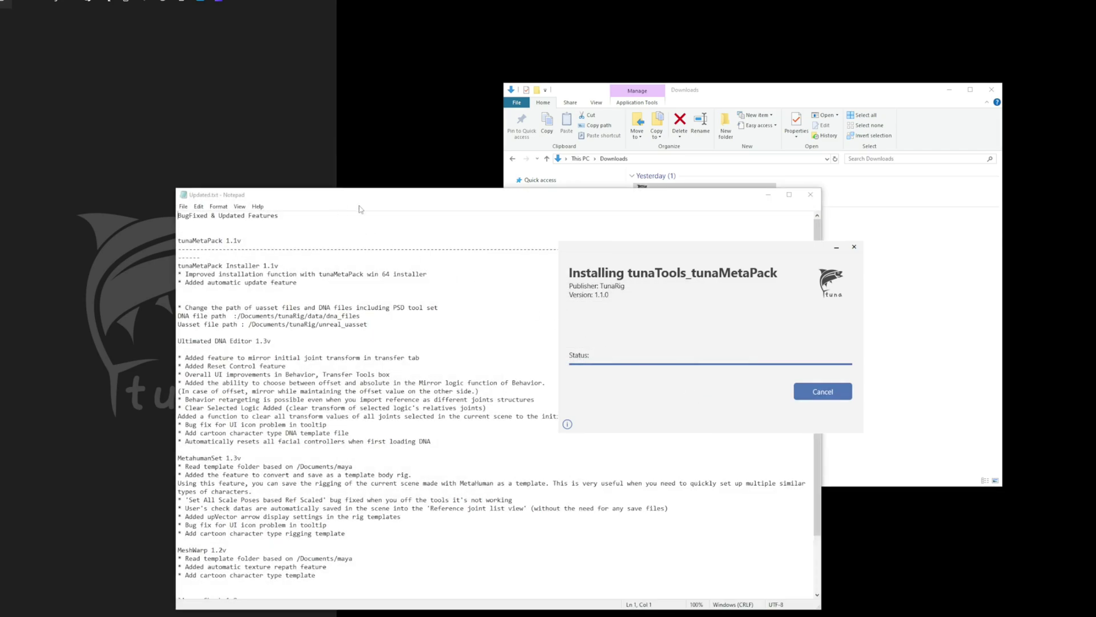
Step: Move the Updated.txt window aside and review its bug-fix and update notes for tunaMetaPack 1.1
{"action": "left_click_drag", "start_coordinate": [379, 203], "coordinate": [501, 173]}
{"action": "scroll", "coordinate": [529, 388], "scroll_direction": "down", "scroll_amount": 3}
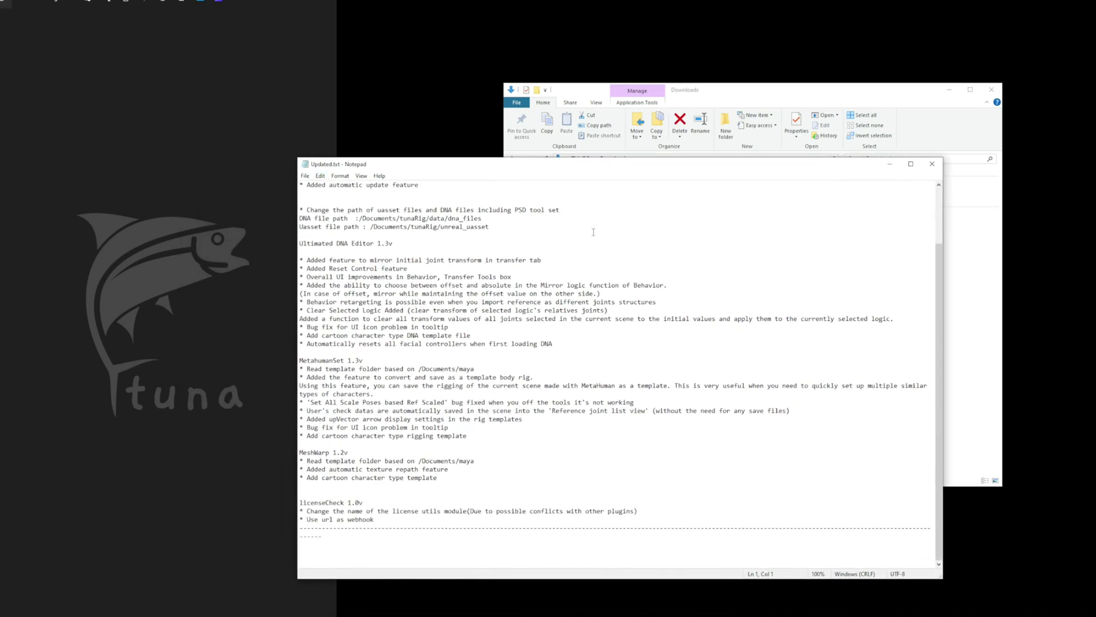
{"action": "left_click_drag", "start_coordinate": [621, 172], "coordinate": [356, 169]}
{"action": "left_click", "coordinate": [709, 259]}
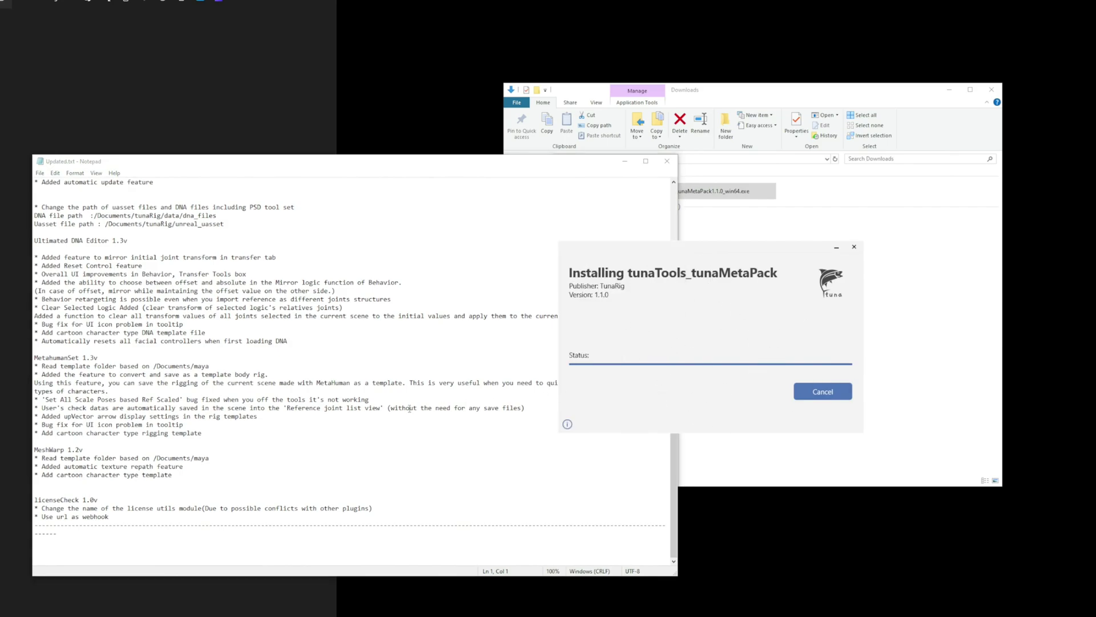
{"action": "scroll", "coordinate": [209, 308], "scroll_direction": "up", "scroll_amount": 3}
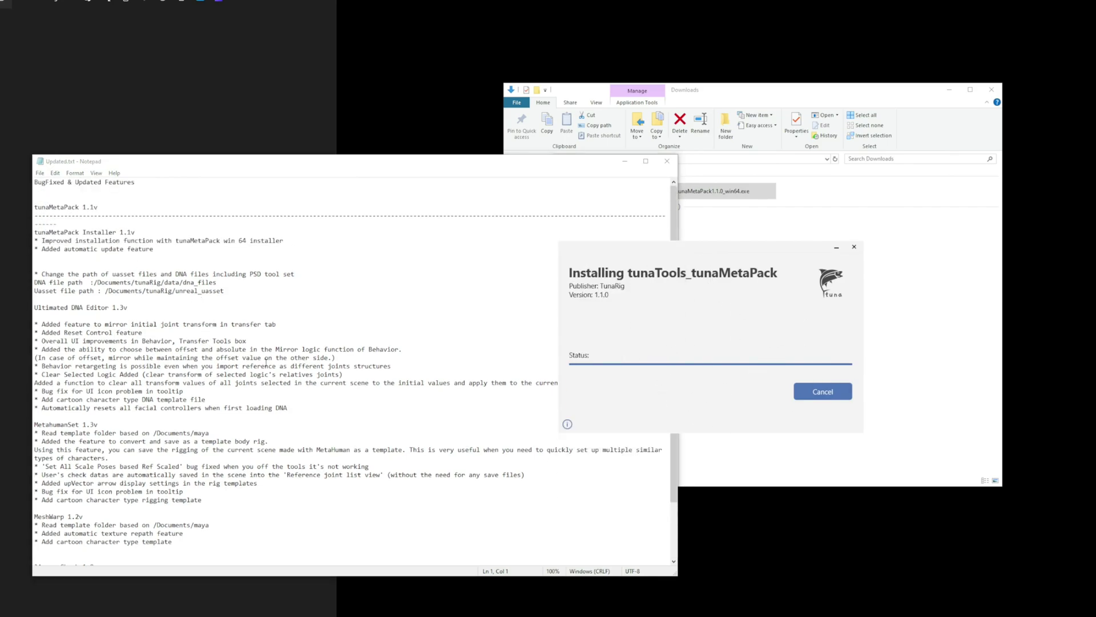
{"action": "scroll", "coordinate": [263, 364], "scroll_direction": "down", "scroll_amount": 3}
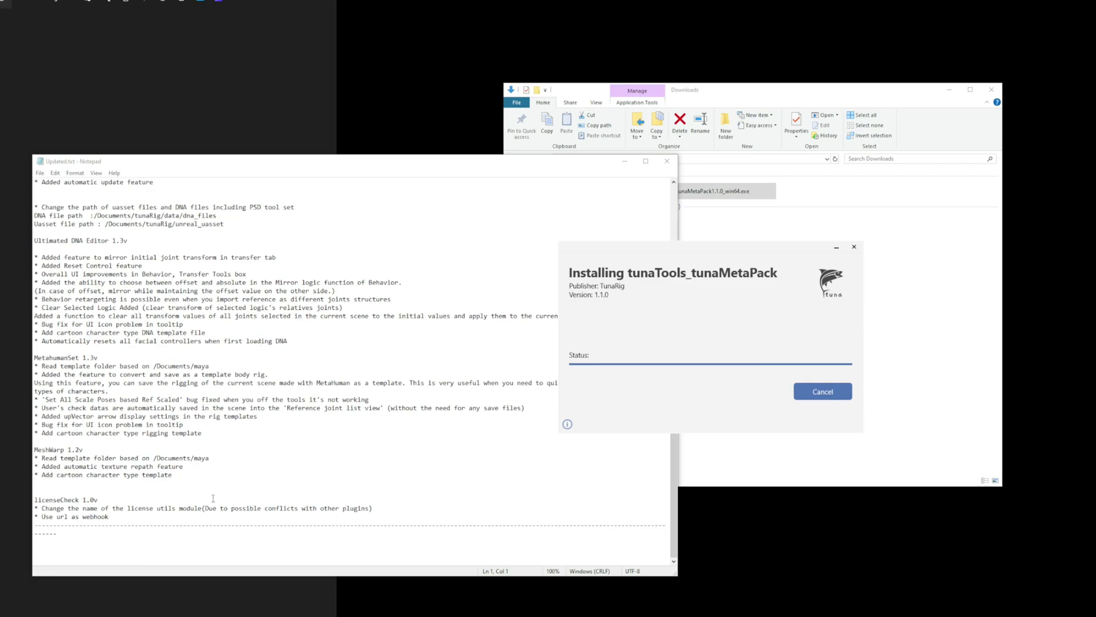
{"action": "scroll", "coordinate": [196, 404], "scroll_direction": "up", "scroll_amount": 3}
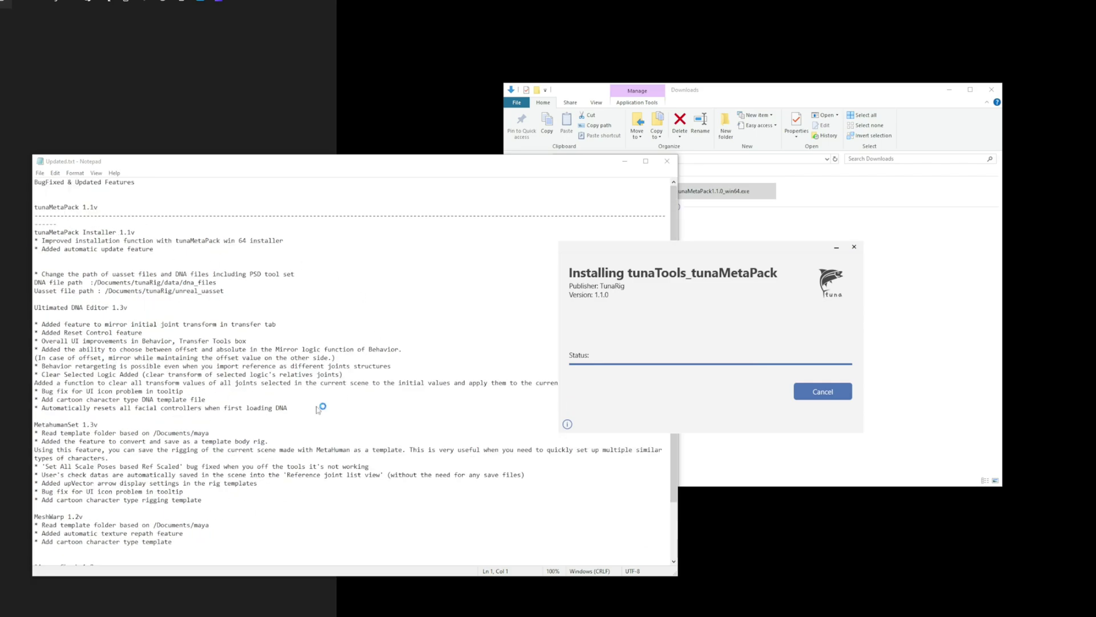
Step: Shrink the README_FIRST.txt window and place it beside the update notes to read the setup requirements
{"action": "left_click_drag", "start_coordinate": [509, 199], "coordinate": [354, 363]}
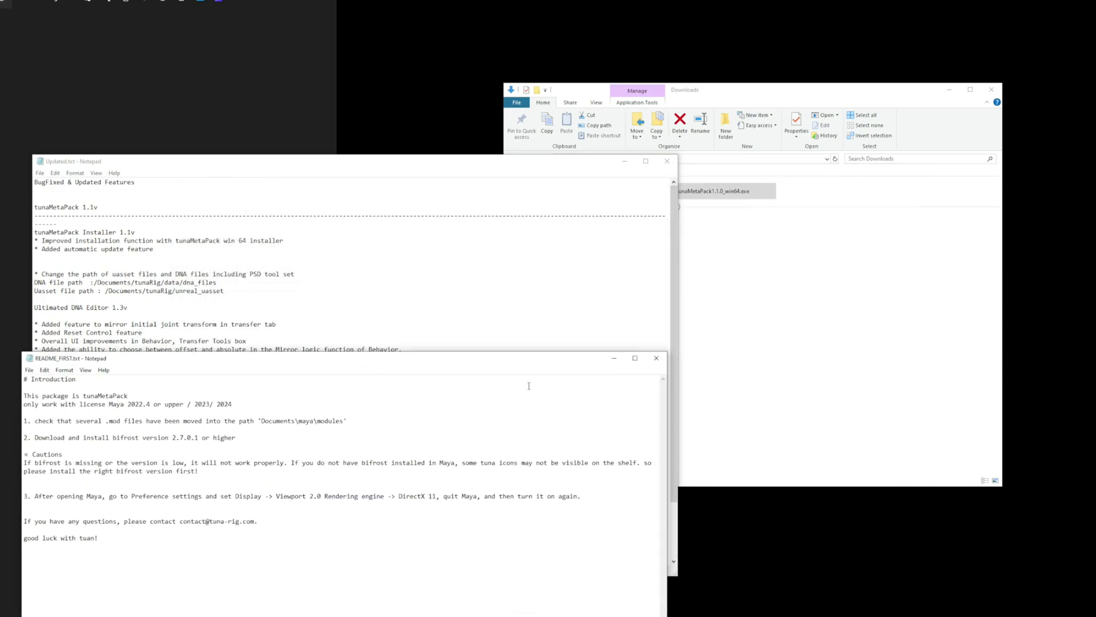
{"action": "left_click_drag", "start_coordinate": [496, 367], "coordinate": [788, 199]}
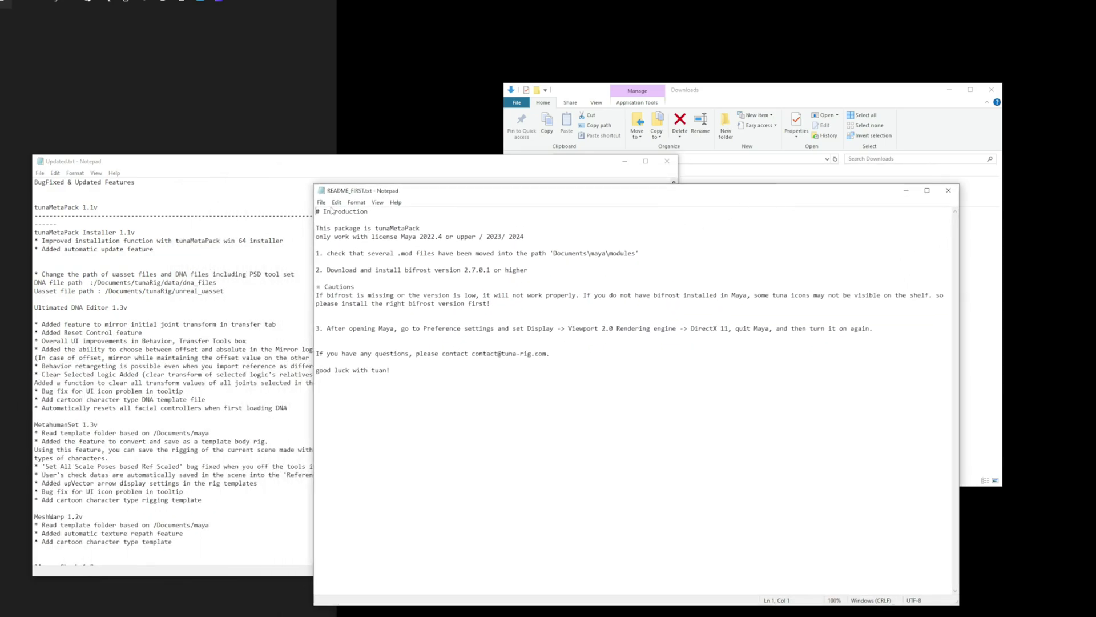
{"action": "left_click_drag", "start_coordinate": [314, 192], "coordinate": [606, 323]}
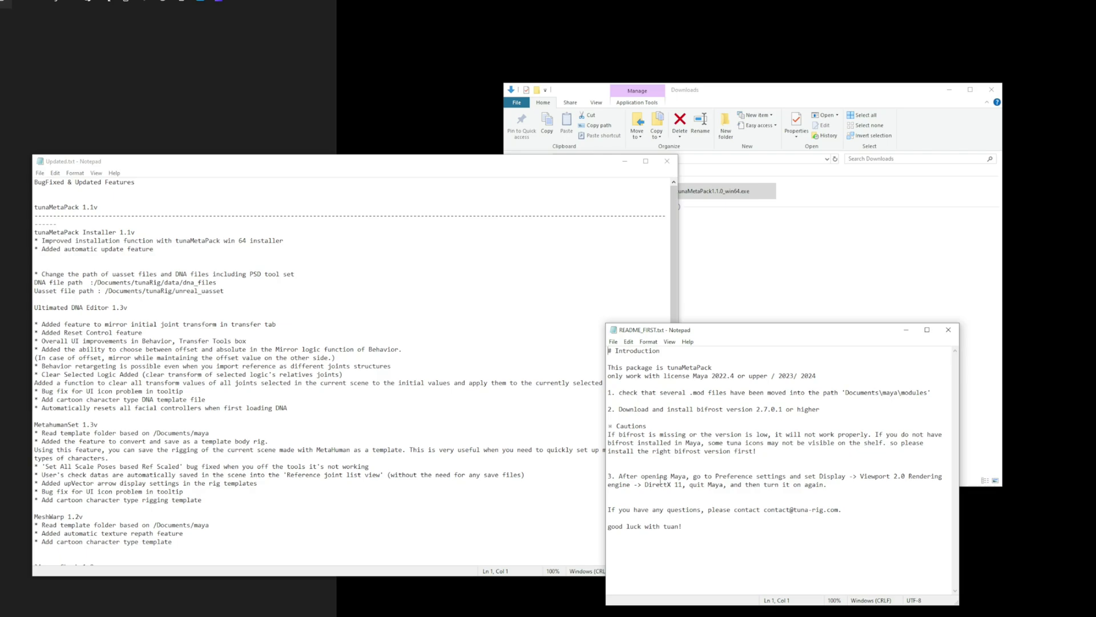
{"action": "left_click_drag", "start_coordinate": [714, 330], "coordinate": [598, 298]}
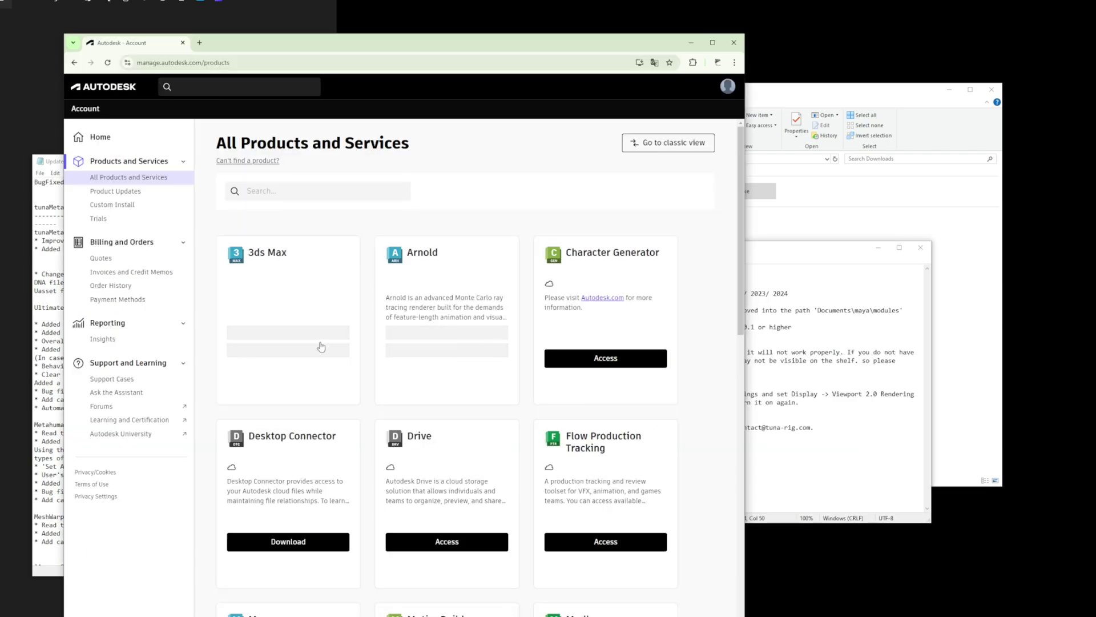
Step: Open the details page for Maya from the Autodesk account's list of products and services
{"action": "left_click_drag", "start_coordinate": [396, 50], "coordinate": [474, 40]}
{"action": "scroll", "coordinate": [457, 308], "scroll_direction": "down", "scroll_amount": 2}
{"action": "scroll", "coordinate": [456, 309], "scroll_direction": "down", "scroll_amount": 5}
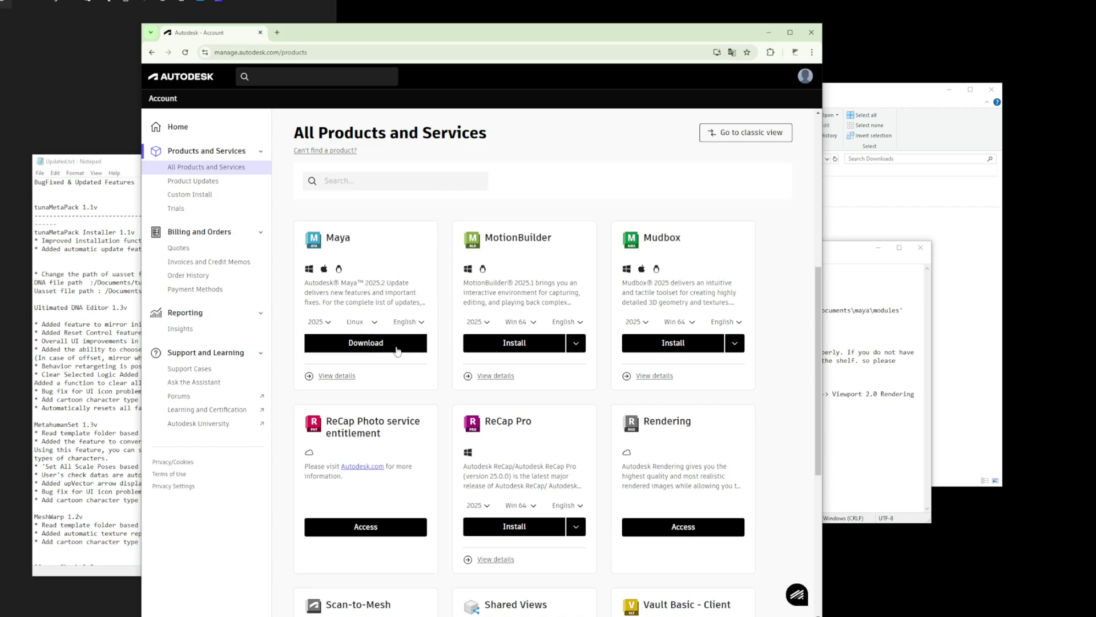
{"action": "left_click", "coordinate": [340, 376]}
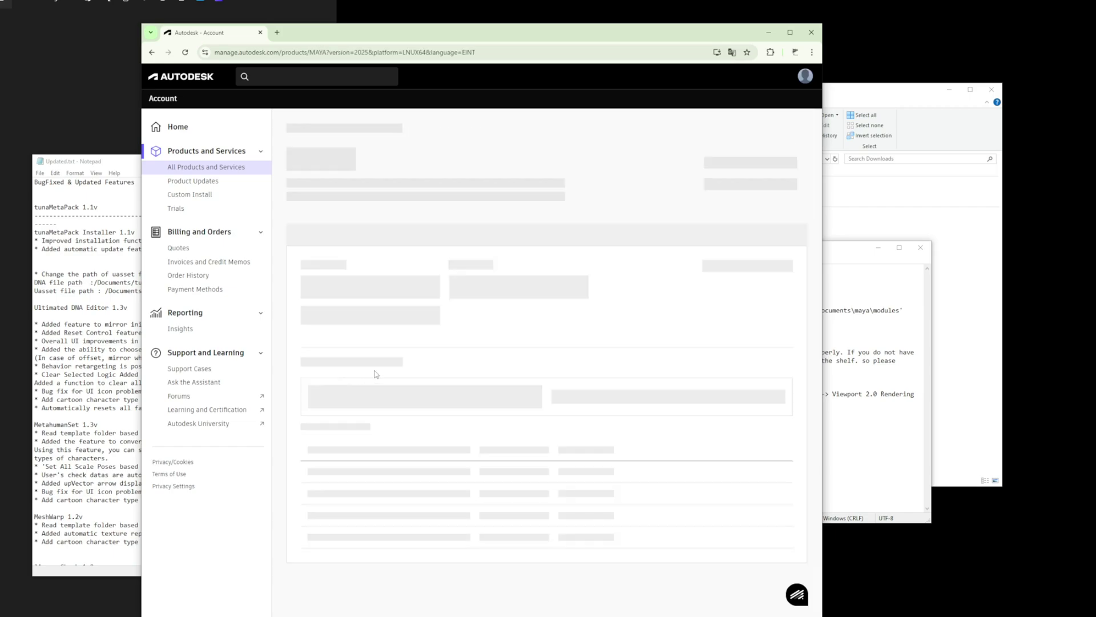
{"action": "scroll", "coordinate": [415, 256], "scroll_direction": "down", "scroll_amount": 1}
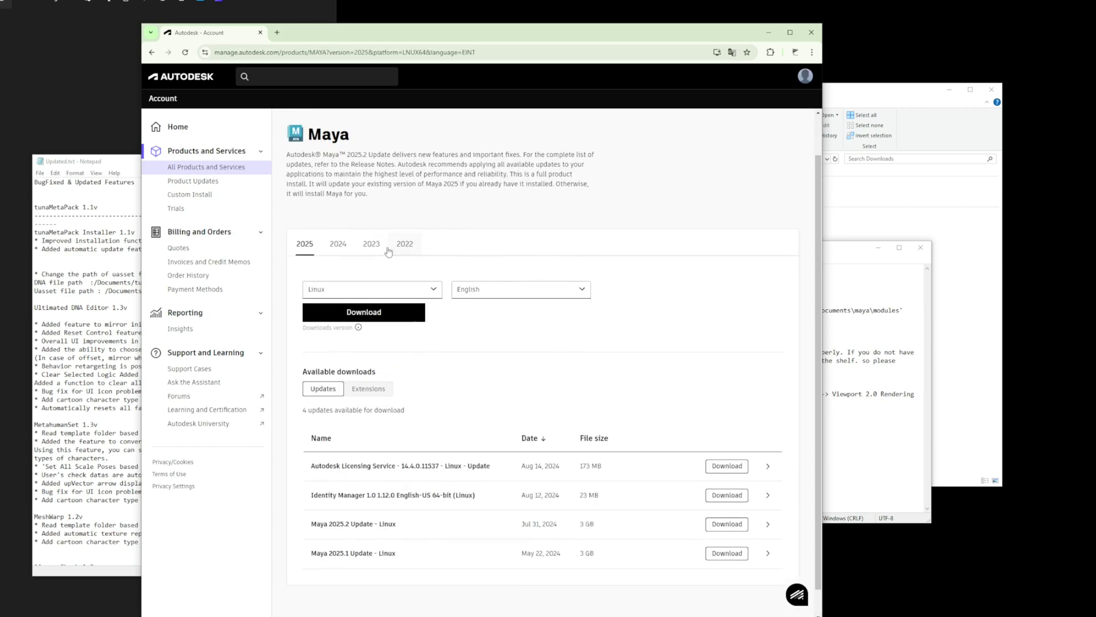
Step: Download the Bifrost 2.11.0.0 for Maya 2024 Windows extension from the Maya 2024 extensions
{"action": "left_click", "coordinate": [342, 246]}
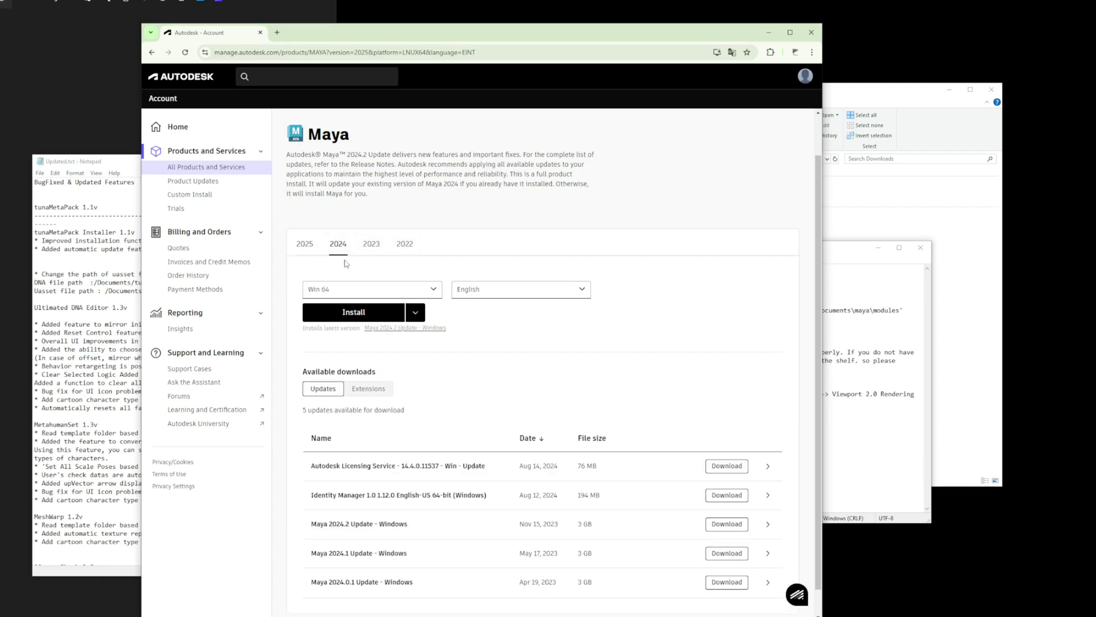
{"action": "scroll", "coordinate": [485, 349], "scroll_direction": "down", "scroll_amount": 1}
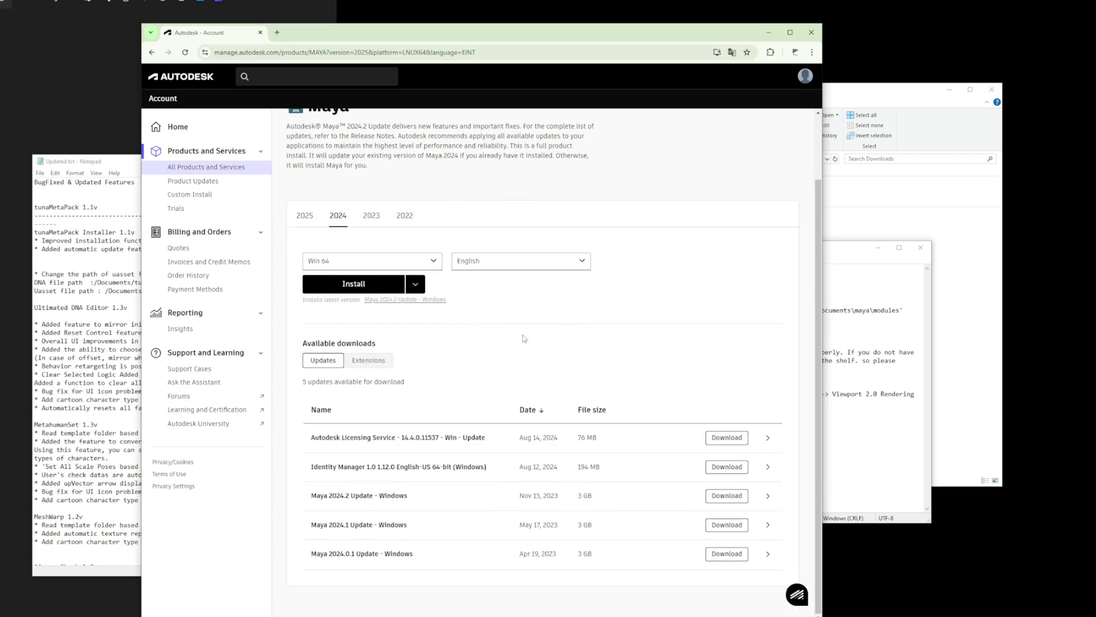
{"action": "left_click", "coordinate": [371, 361]}
{"action": "left_click_drag", "start_coordinate": [459, 37], "coordinate": [602, 33]}
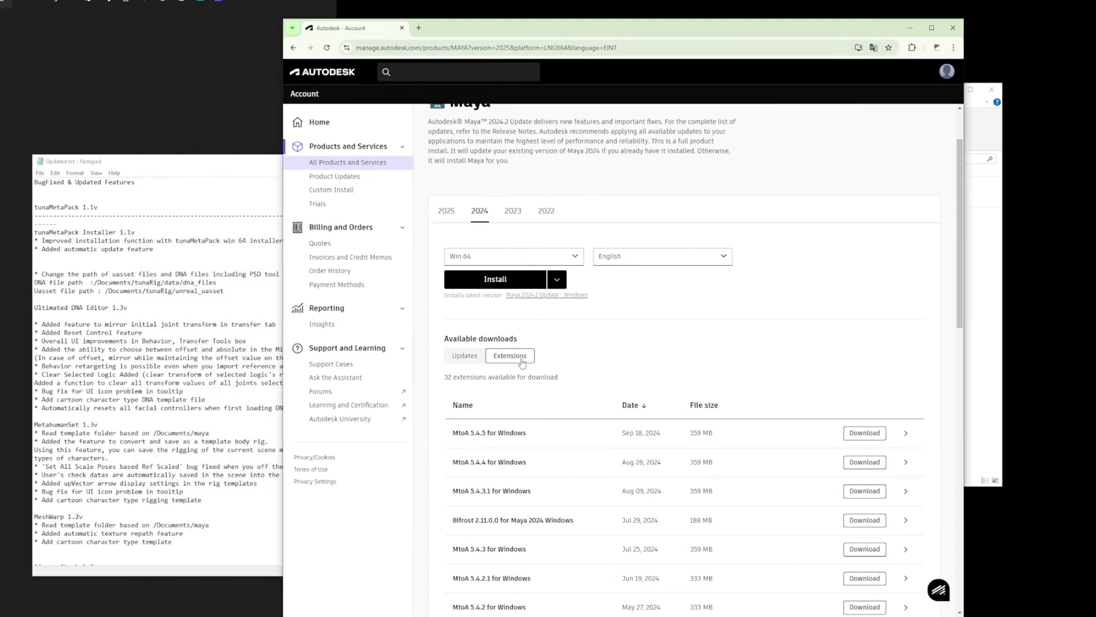
{"action": "scroll", "coordinate": [736, 335], "scroll_direction": "down", "scroll_amount": 2}
{"action": "scroll", "coordinate": [768, 328], "scroll_direction": "down", "scroll_amount": 1}
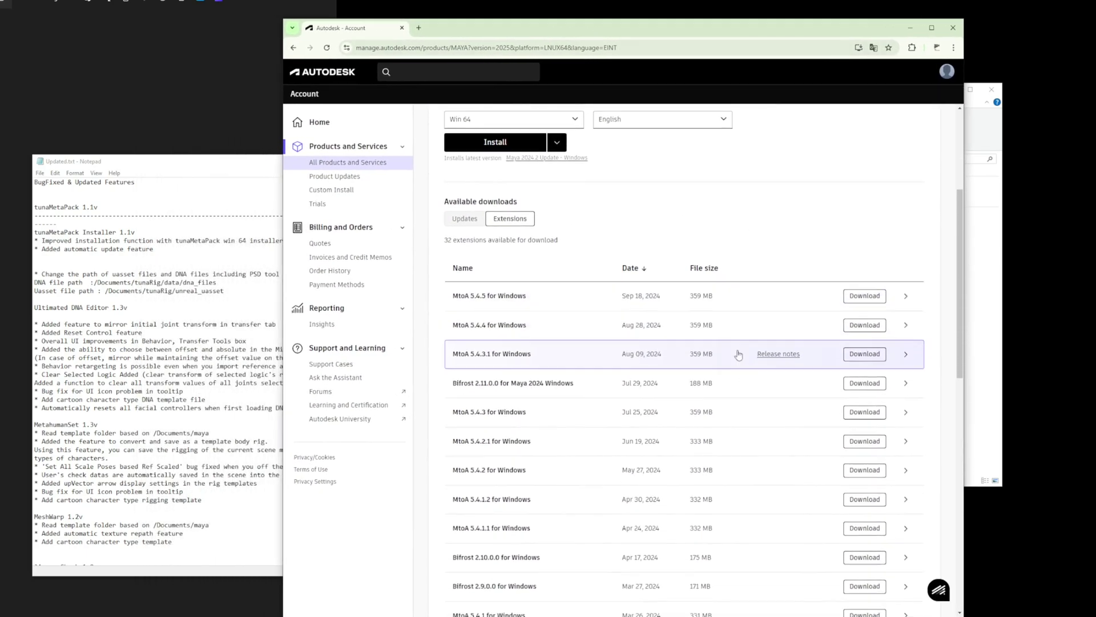
{"action": "left_click", "coordinate": [865, 381]}
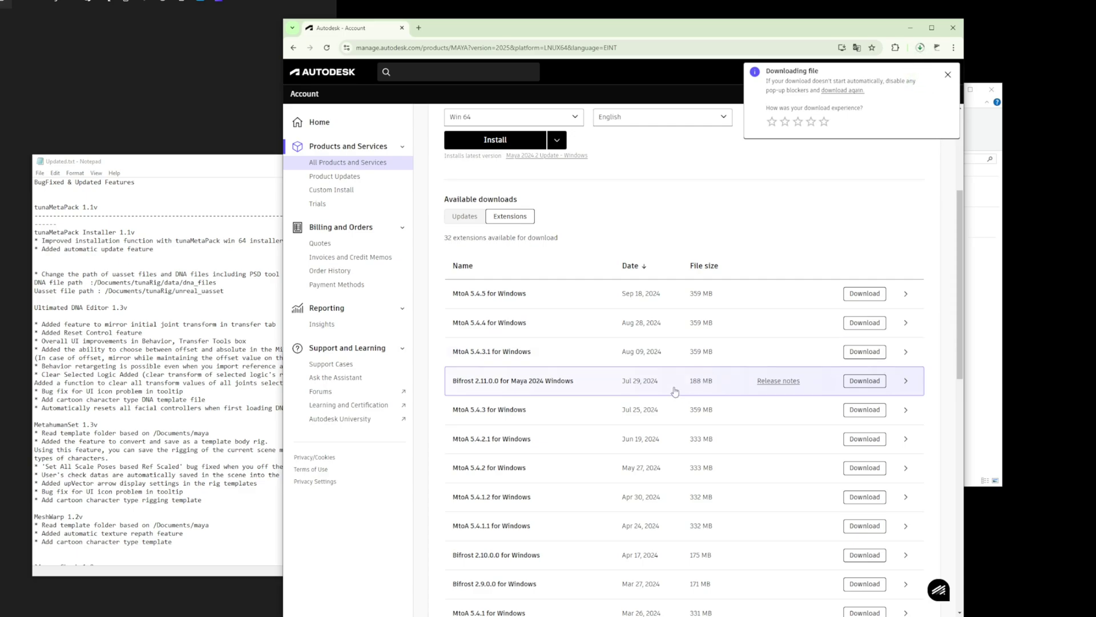
Step: Download the Bifrost 2.11.0.0 for Maya 2023 Windows extension from the Maya 2023 extensions
{"action": "scroll", "coordinate": [623, 332], "scroll_direction": "up", "scroll_amount": 3}
{"action": "left_click", "coordinate": [517, 168]}
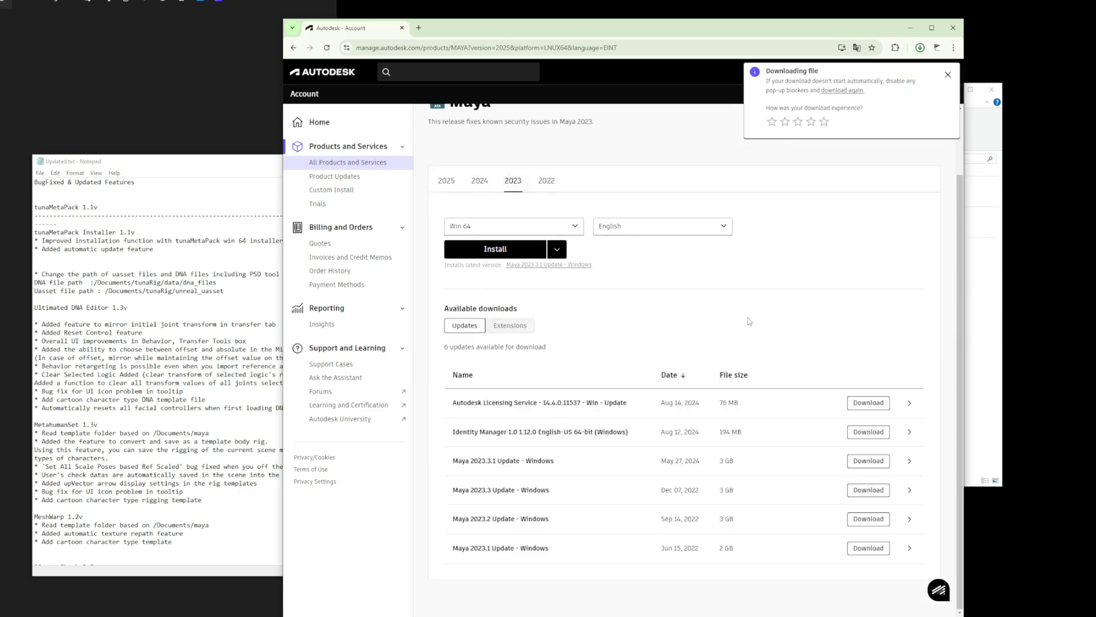
{"action": "left_click", "coordinate": [517, 327]}
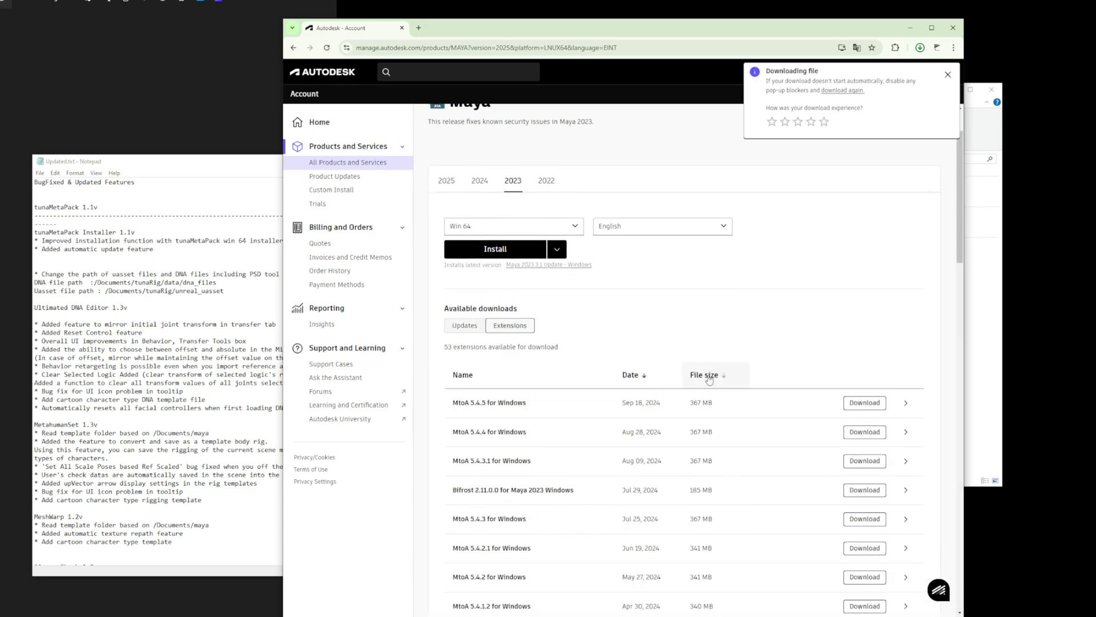
{"action": "scroll", "coordinate": [681, 296], "scroll_direction": "down", "scroll_amount": 1}
{"action": "scroll", "coordinate": [681, 297], "scroll_direction": "up", "scroll_amount": 1}
{"action": "scroll", "coordinate": [714, 291], "scroll_direction": "down", "scroll_amount": 2}
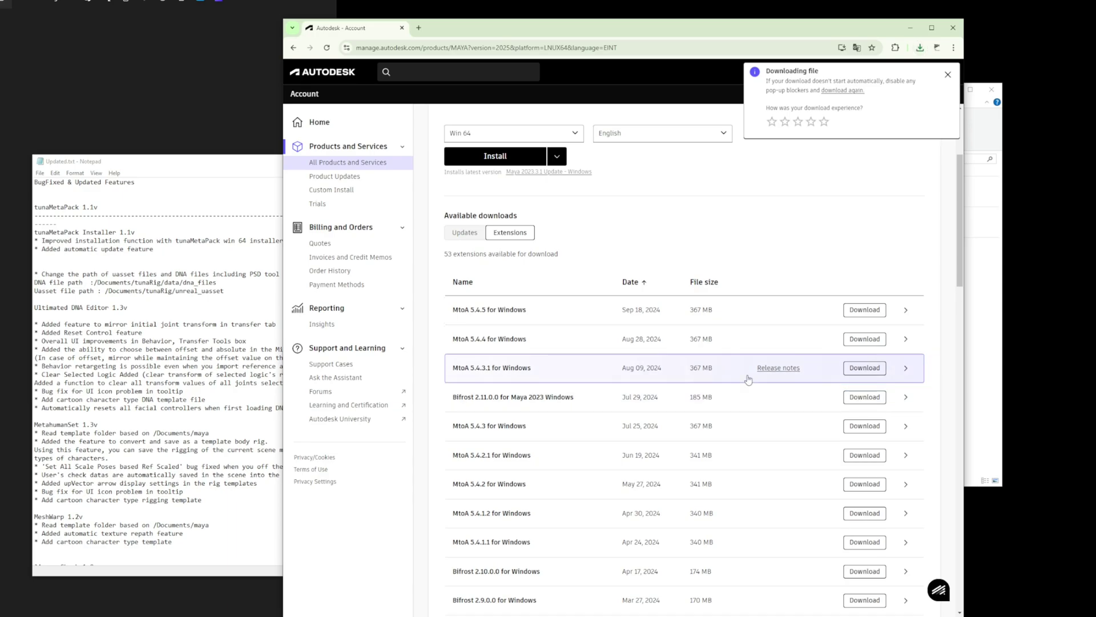
Step: Download the Bifrost 2.7.1.1 Windows extension from the Maya 2022 extensions
{"action": "scroll", "coordinate": [599, 217], "scroll_direction": "up", "scroll_amount": 1}
{"action": "left_click", "coordinate": [552, 136]}
{"action": "left_click", "coordinate": [516, 290]}
{"action": "scroll", "coordinate": [710, 326], "scroll_direction": "down", "scroll_amount": 1}
{"action": "scroll", "coordinate": [710, 326], "scroll_direction": "down", "scroll_amount": 1}
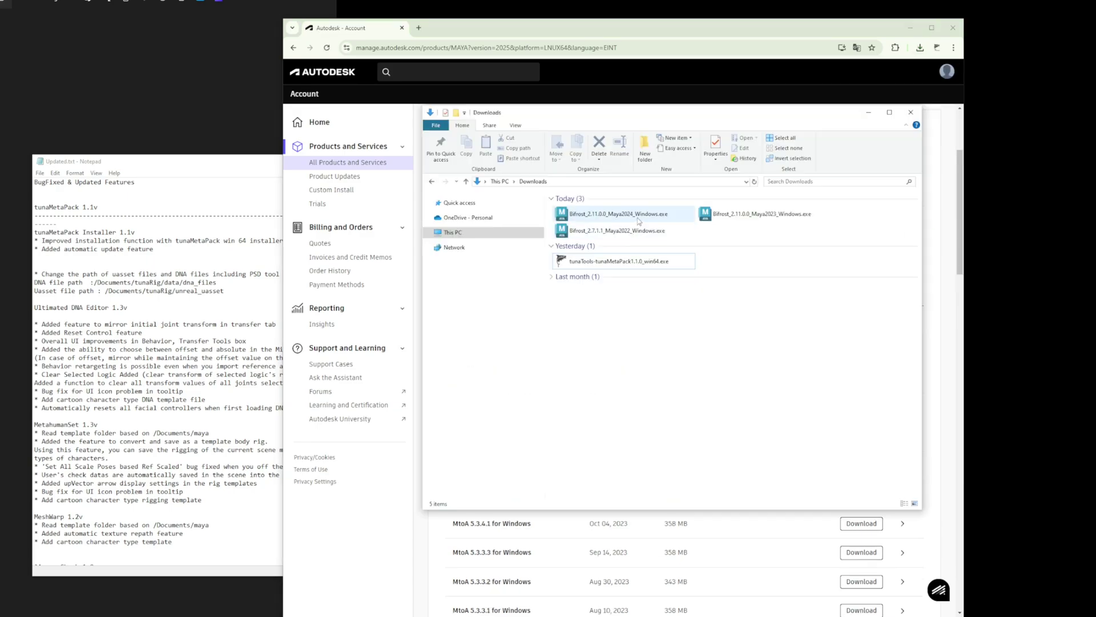
Step: Launch the Bifrost 2.11.0.0 Maya 2024 installer and advance to its destination folder page
{"action": "left_click", "coordinate": [639, 221]}
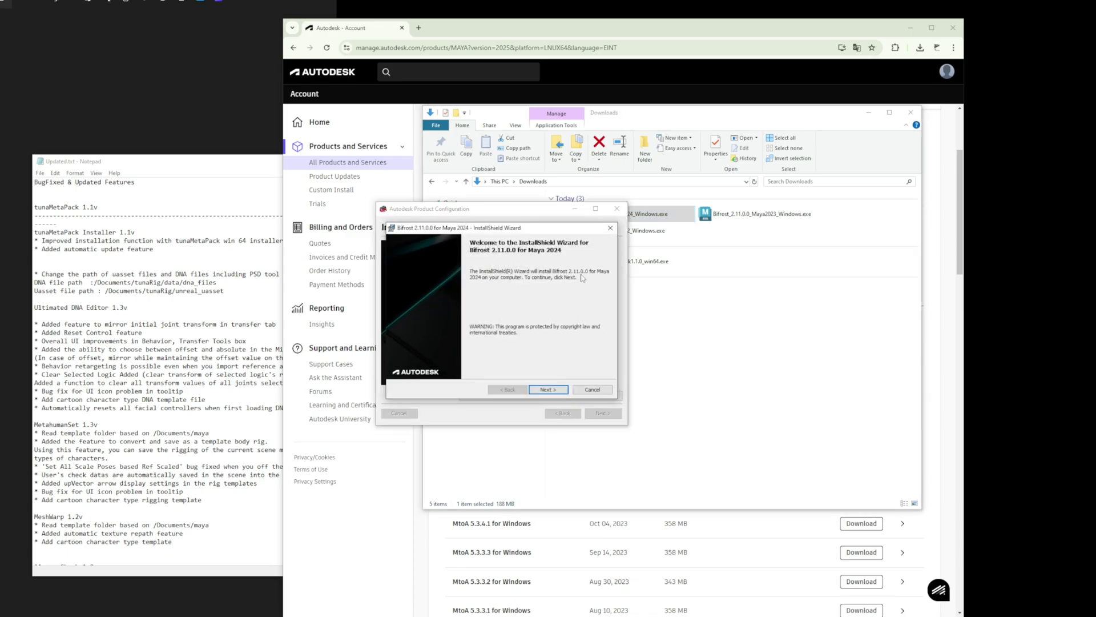
{"action": "left_click", "coordinate": [547, 389]}
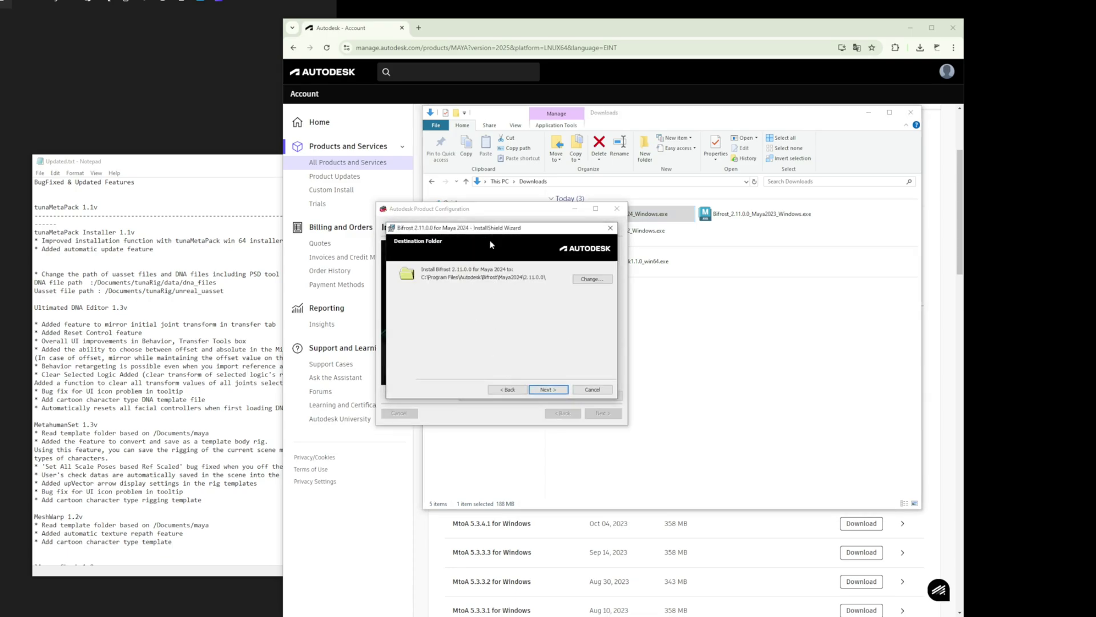
{"action": "left_click_drag", "start_coordinate": [516, 230], "coordinate": [696, 232]}
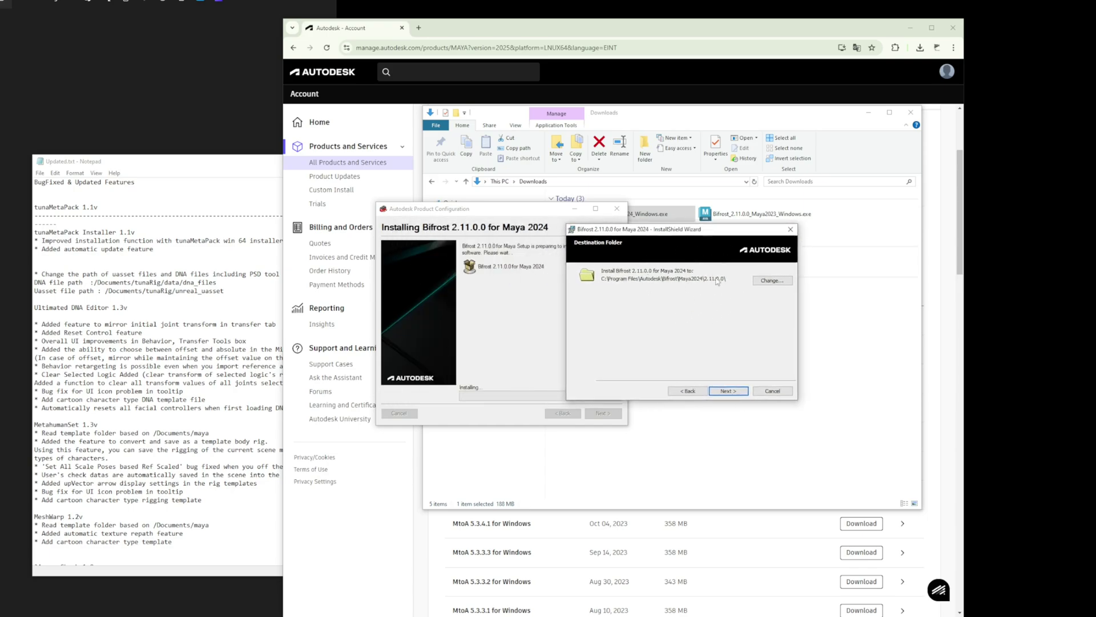
Step: Open the installer's destination folder change dialog and compare its path with the C:\Program Files\Autodesk folder
{"action": "left_click", "coordinate": [772, 280]}
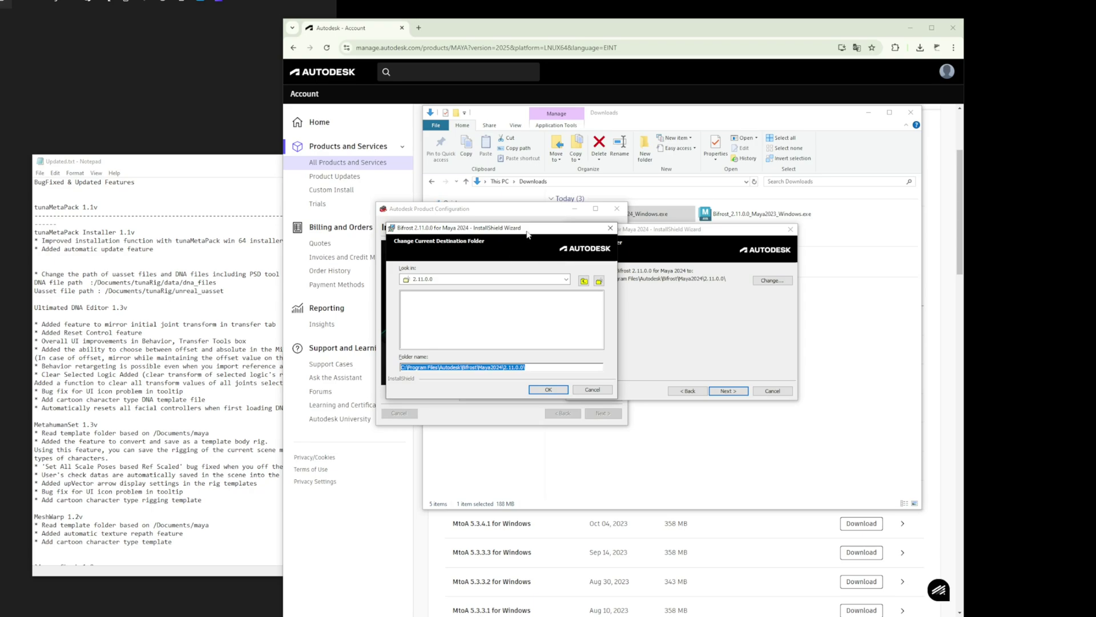
{"action": "left_click_drag", "start_coordinate": [527, 232], "coordinate": [609, 226]}
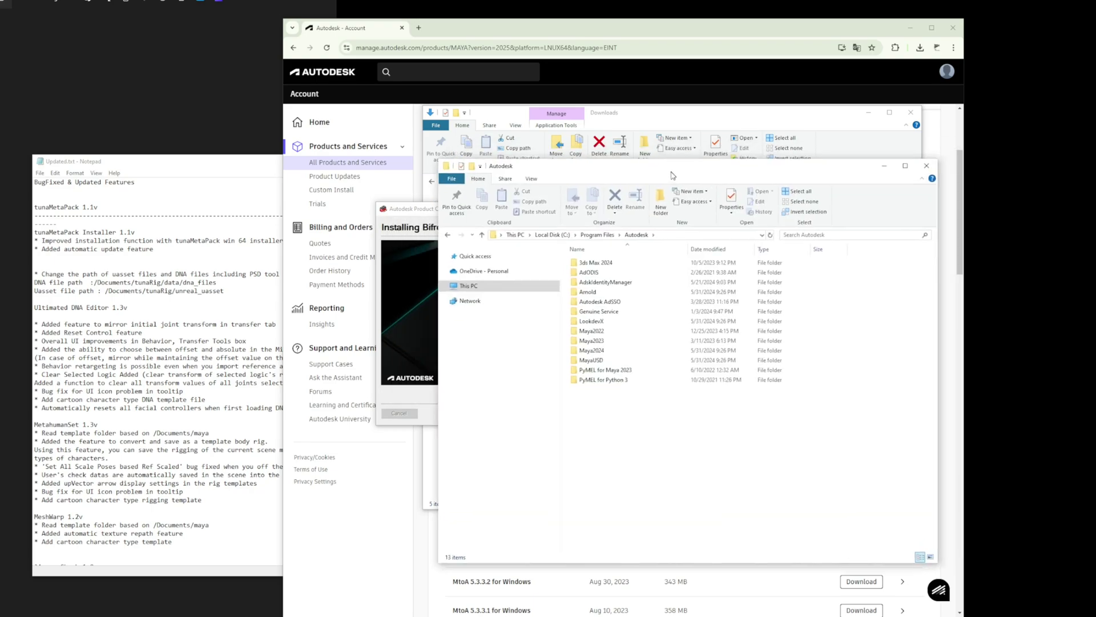
{"action": "left_click_drag", "start_coordinate": [668, 165], "coordinate": [429, 119]}
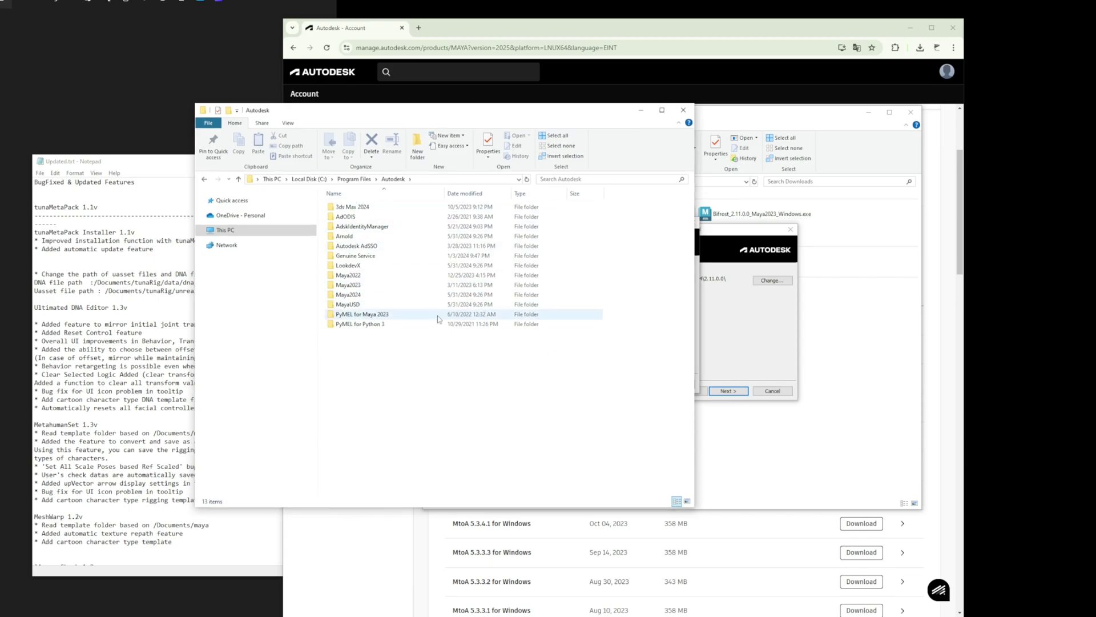
{"action": "left_click", "coordinate": [753, 238]}
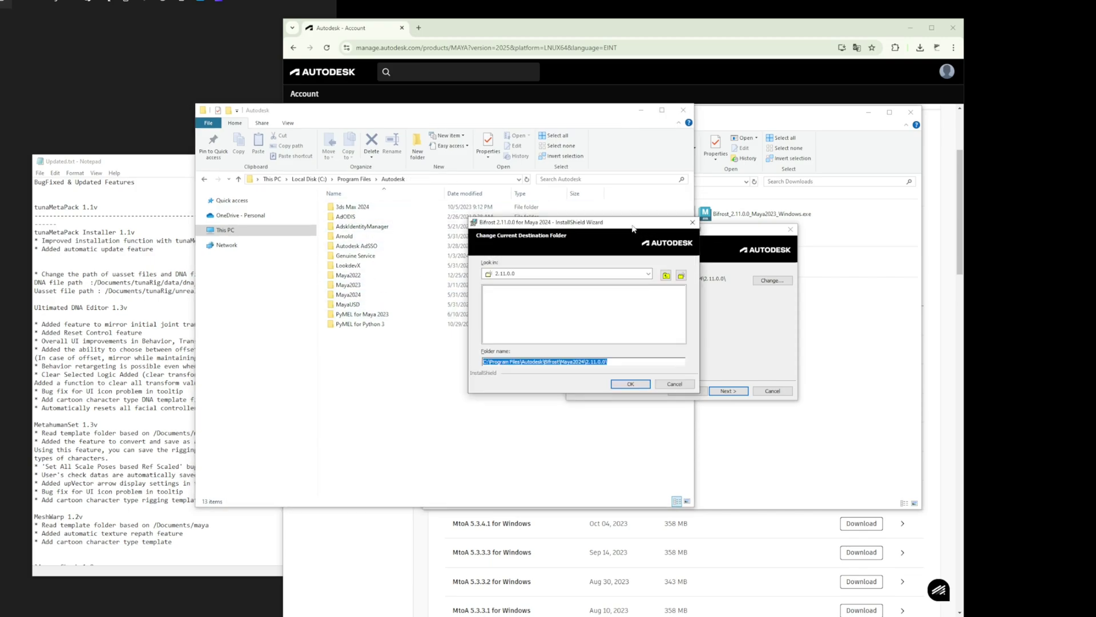
{"action": "left_click_drag", "start_coordinate": [635, 228], "coordinate": [806, 228]}
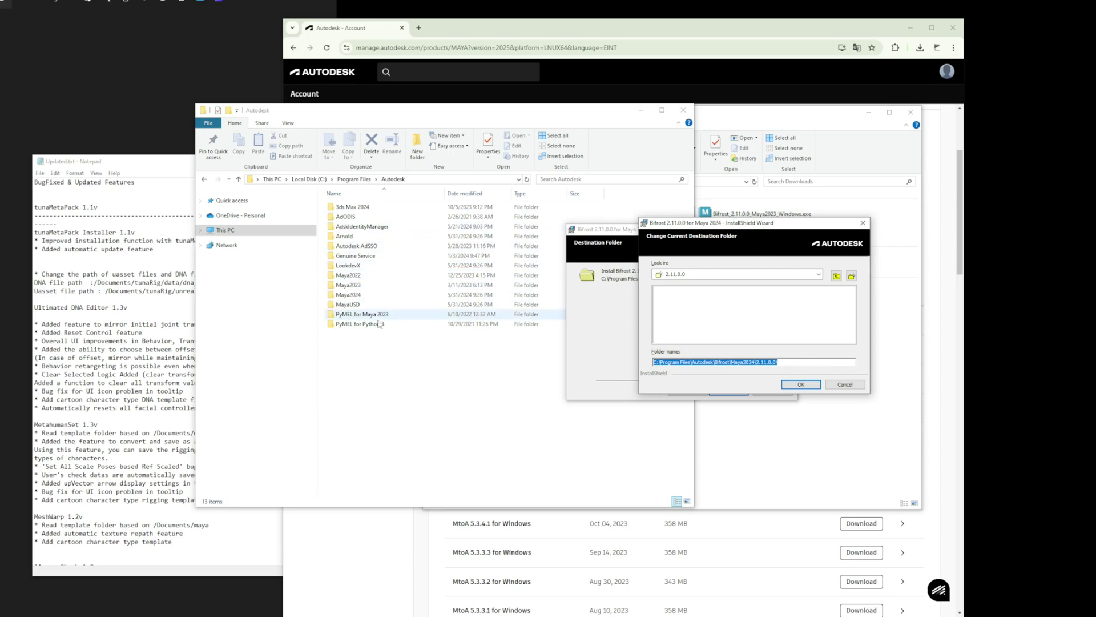
{"action": "left_click", "coordinate": [434, 180]}
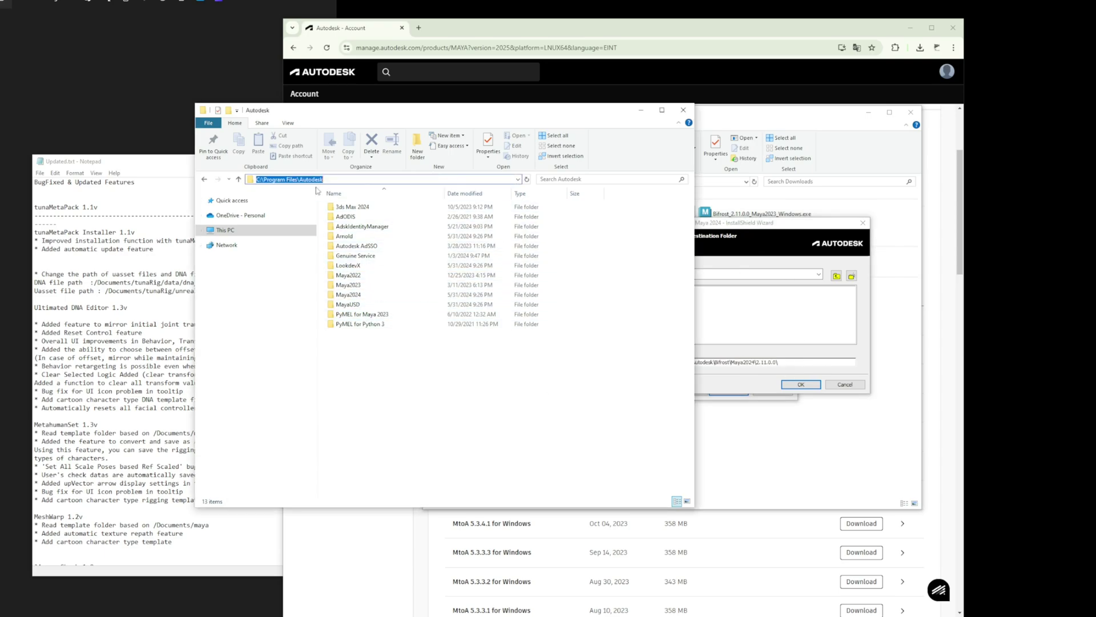
{"action": "left_click_drag", "start_coordinate": [364, 115], "coordinate": [479, 117]}
{"action": "left_click", "coordinate": [576, 345]}
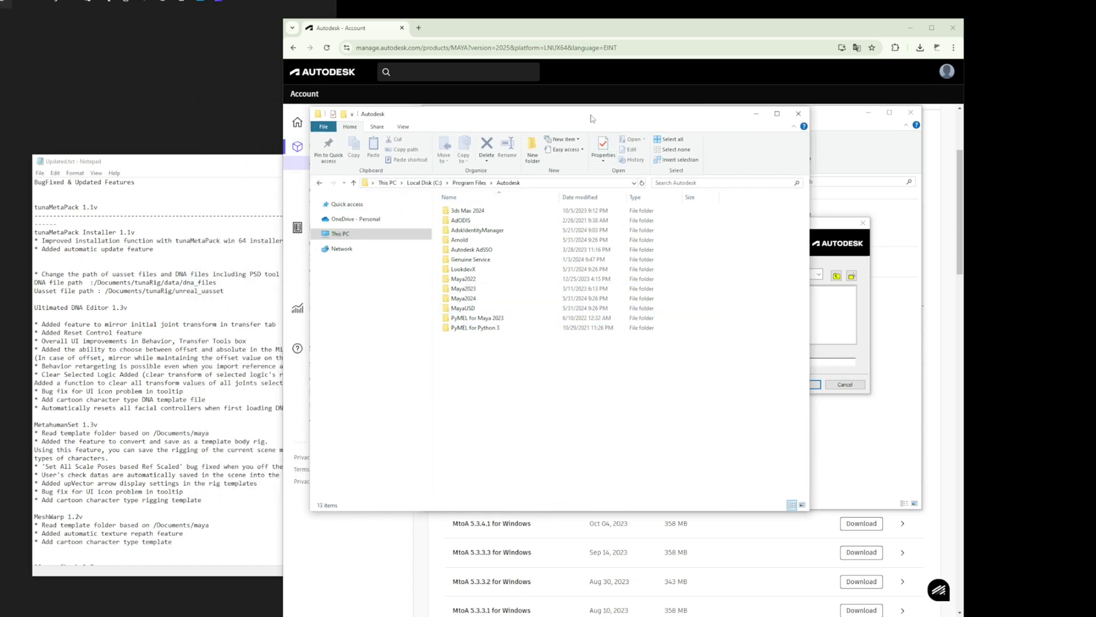
{"action": "left_click_drag", "start_coordinate": [595, 115], "coordinate": [497, 121]}
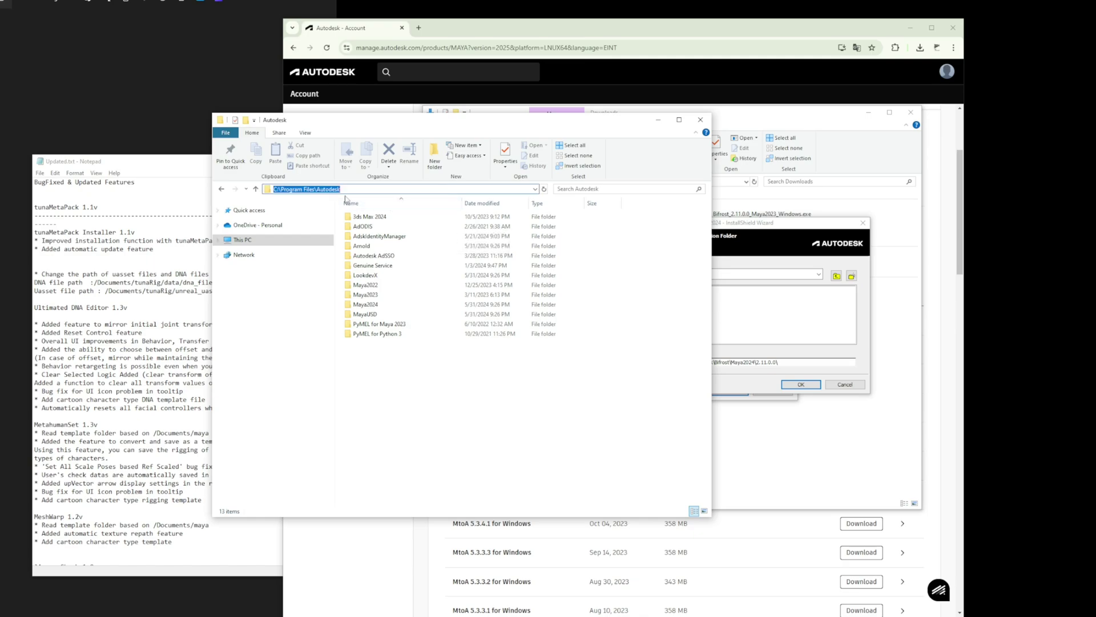
Step: Create a folder named Autodesk inside C:\ABCD as an example of a custom installation path
{"action": "left_click", "coordinate": [382, 310]}
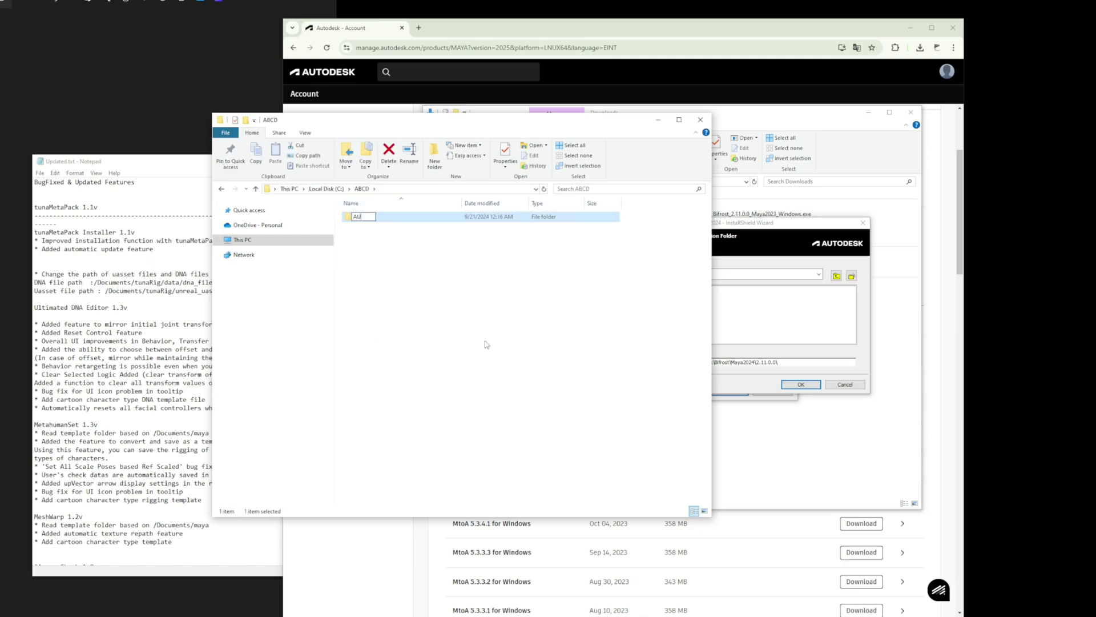
{"action": "key", "text": "BackSpace"}
{"action": "type", "text": "utodesk"}
{"action": "left_click", "coordinate": [484, 341]}
{"action": "left_click_drag", "start_coordinate": [448, 121], "coordinate": [441, 131]}
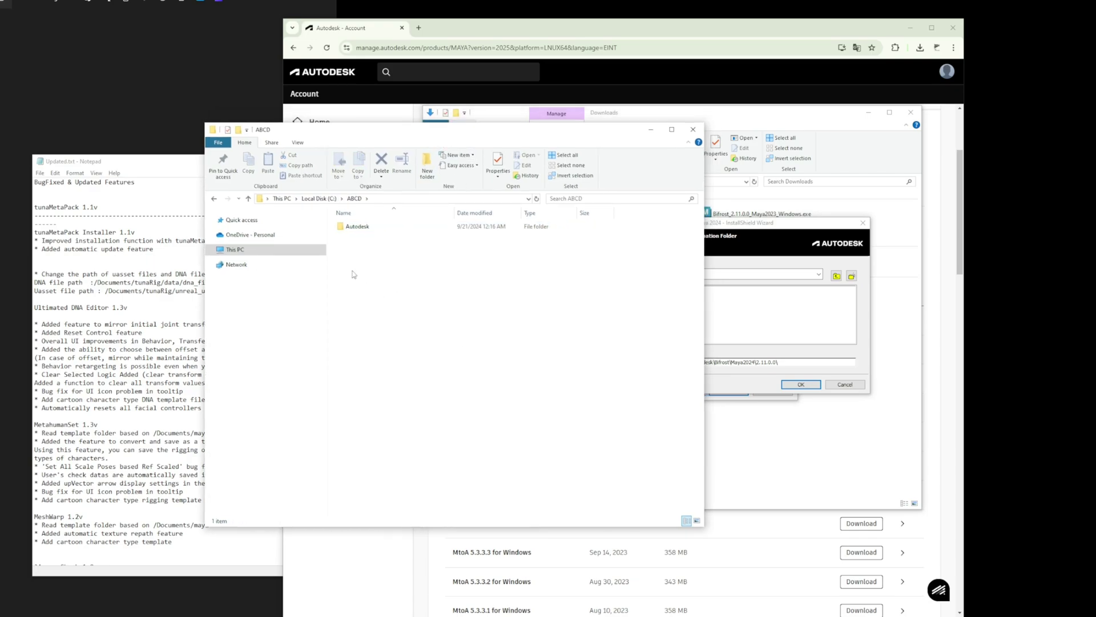
{"action": "left_click", "coordinate": [358, 227]}
{"action": "left_click", "coordinate": [378, 262]}
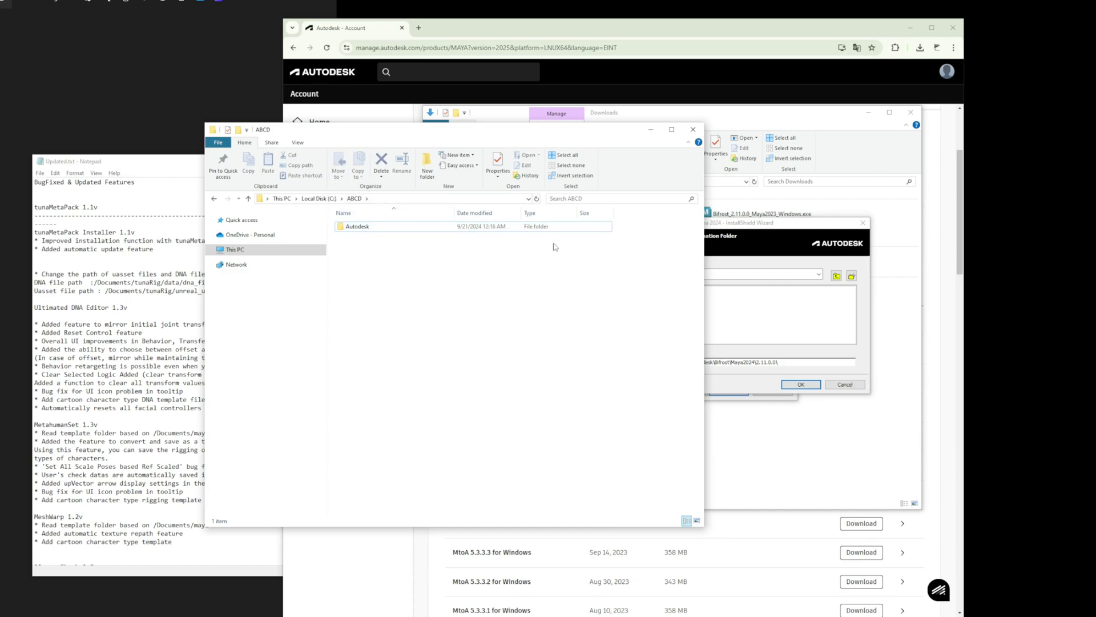
Step: Try C:\ABCD\Autodesk\Bifrost\Maya2024\2.11.0.0\ as the Bifrost destination folder and cancel the change
{"action": "left_click", "coordinate": [724, 234]}
{"action": "left_click_drag", "start_coordinate": [663, 362], "coordinate": [702, 362]}
{"action": "type", "text": "ABCD\\Auto"}
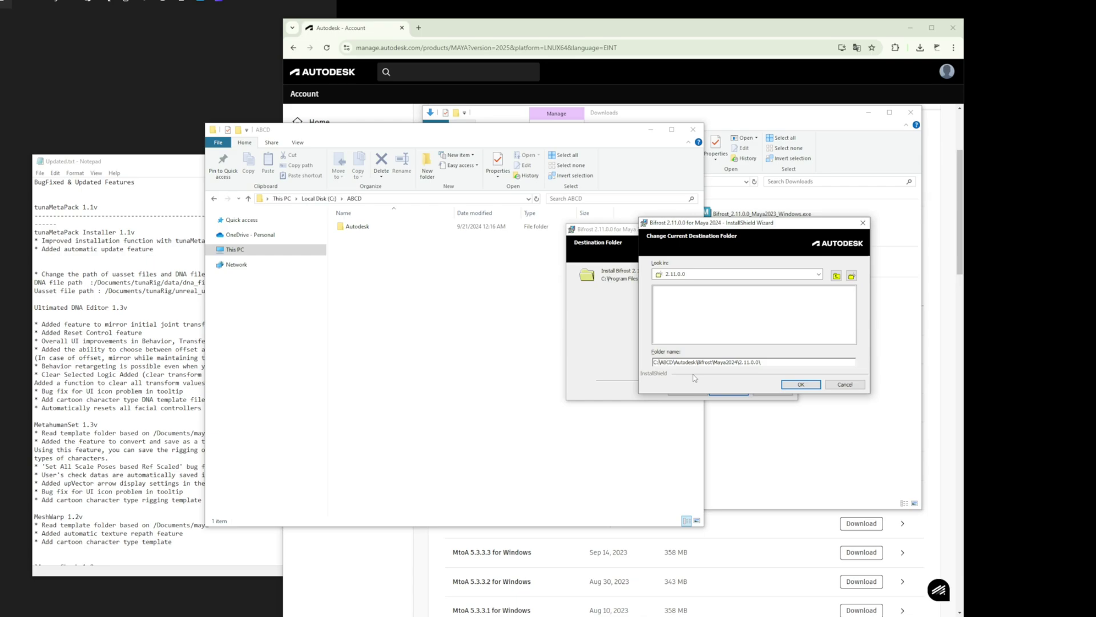
{"action": "key", "text": "BackSpace"}
{"action": "type", "text": "F"}
{"action": "key", "text": "BackSpace"}
{"action": "type", "text": "D"}
{"action": "key", "text": "BackSpace"}
{"action": "key", "text": "Escape"}
Step: Keep the default destination folder, accept the license terms, and install Bifrost 2.11.0.0 for Maya 2024
{"action": "left_click", "coordinate": [734, 392]}
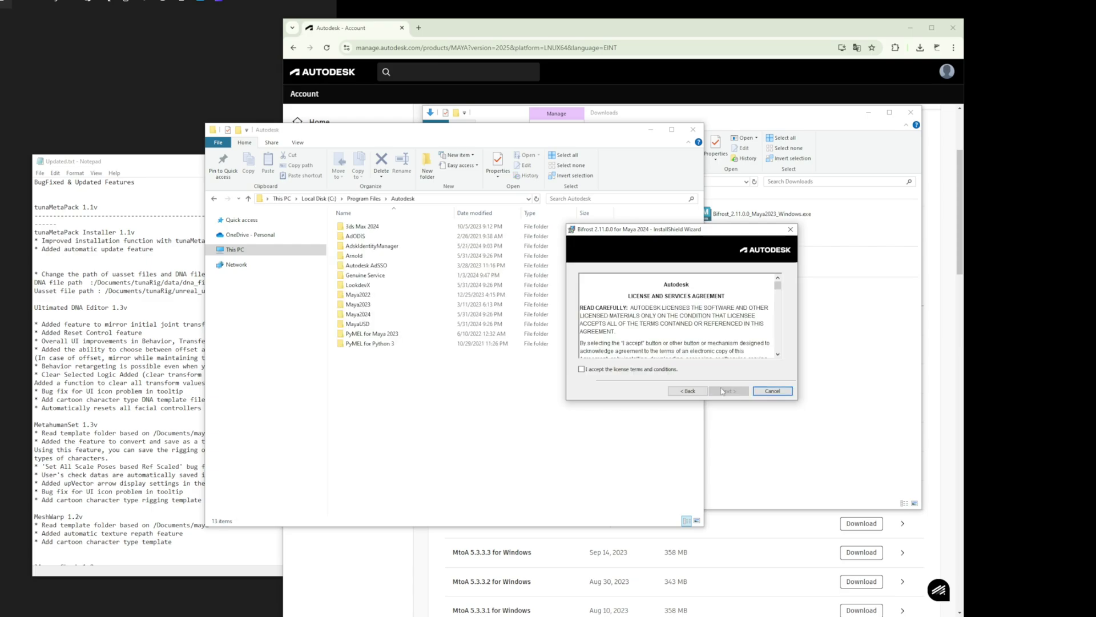
{"action": "left_click", "coordinate": [658, 376]}
{"action": "left_click", "coordinate": [729, 392]}
{"action": "left_click", "coordinate": [727, 391]}
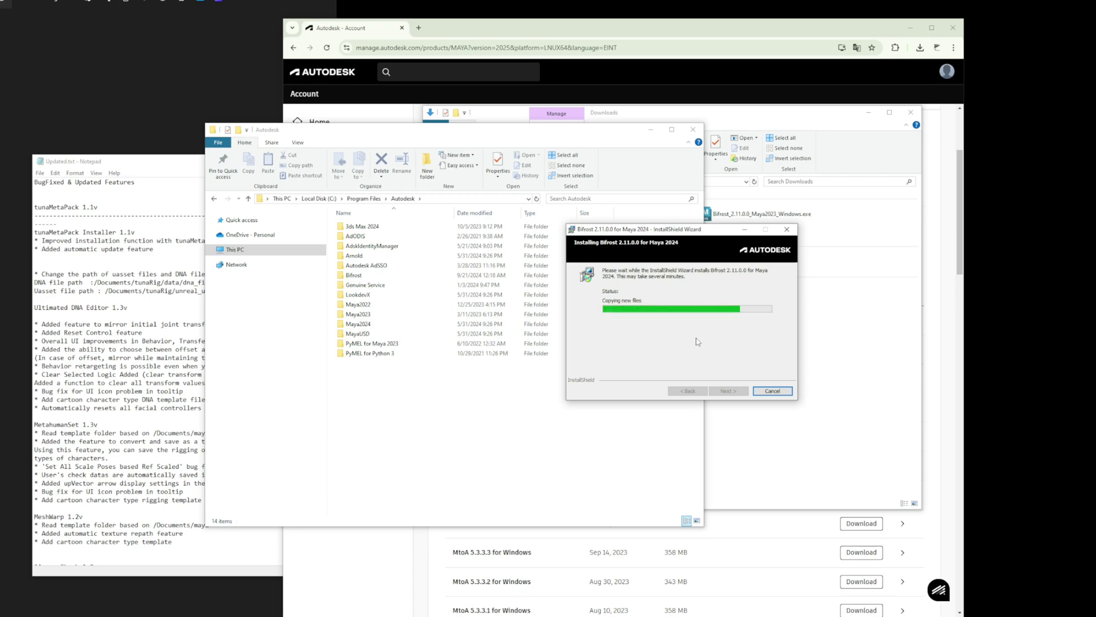
{"action": "left_click", "coordinate": [728, 390]}
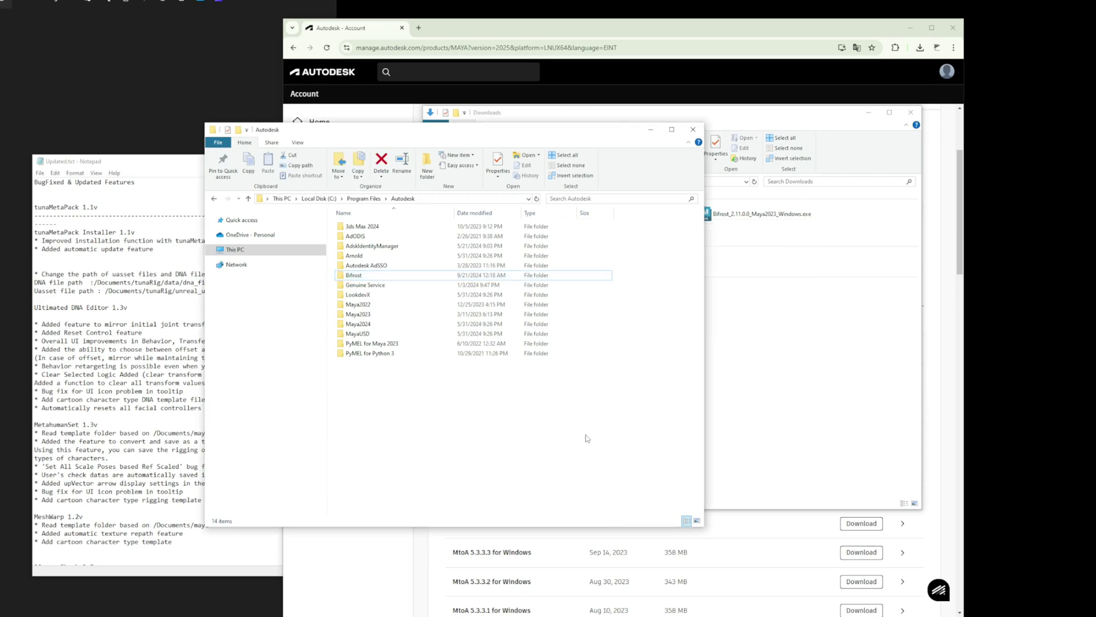
Step: Examine the contents of the new Bifrost folder in C:\Program Files\Autodesk
{"action": "left_click", "coordinate": [363, 277]}
{"action": "left_click", "coordinate": [364, 278]}
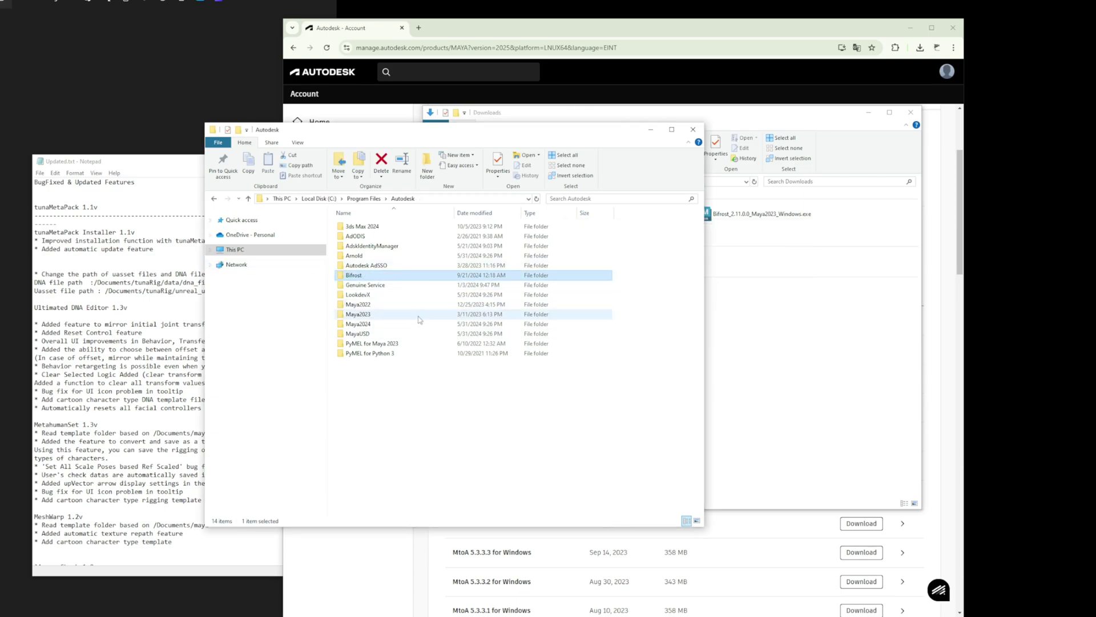
{"action": "double_click", "coordinate": [367, 278]}
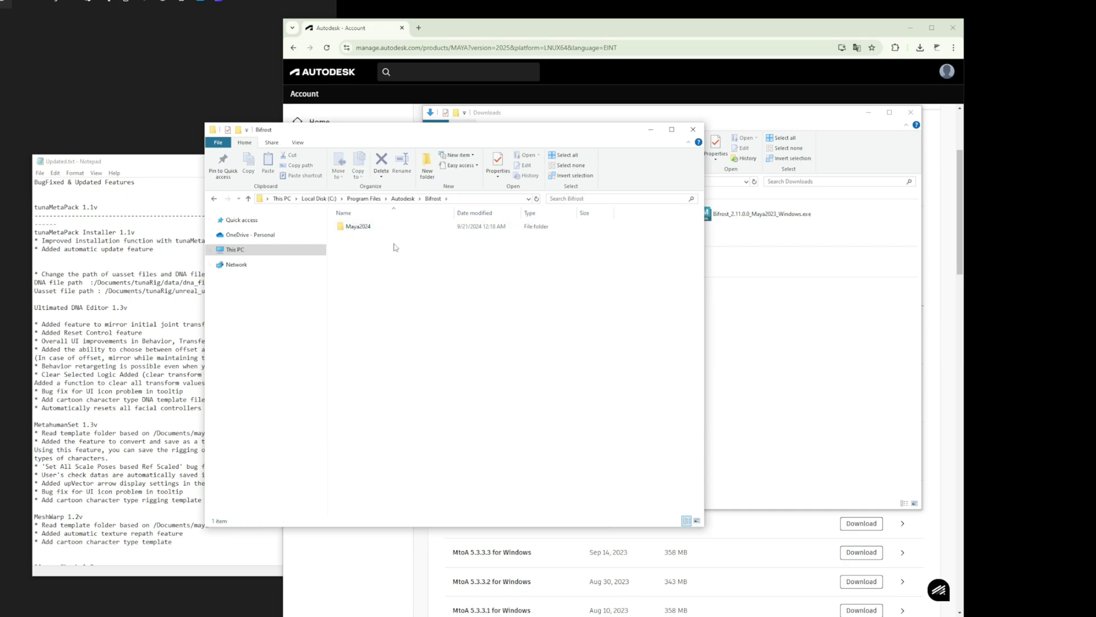
{"action": "left_click", "coordinate": [215, 199]}
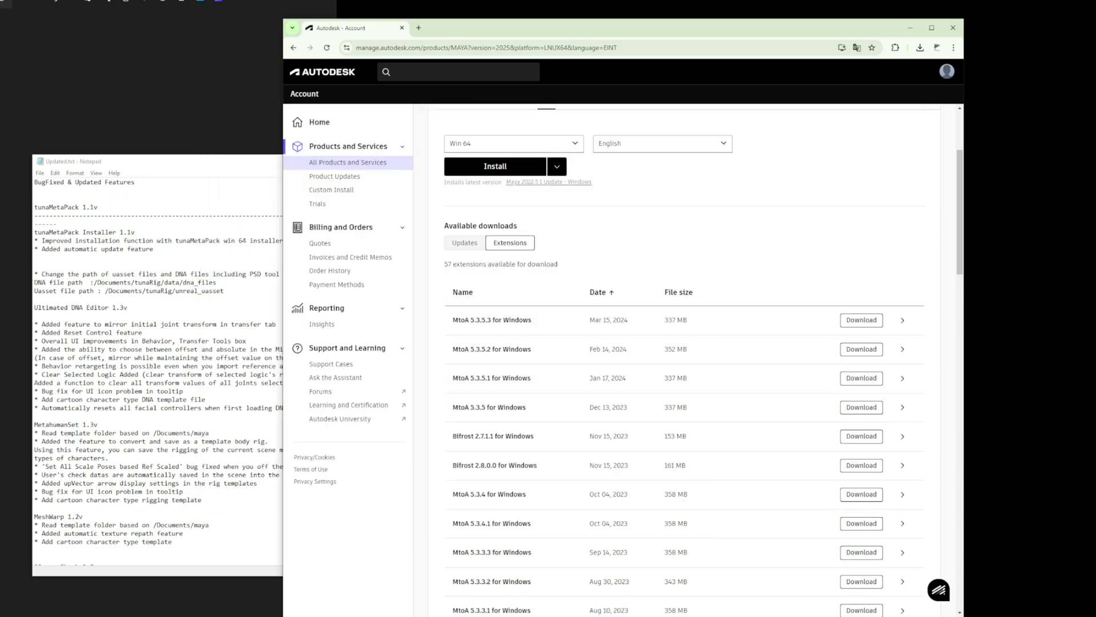
Step: Switch to Autodesk Maya 2024 and display the TunaRIG shelf tools
{"action": "left_click", "coordinate": [470, 502]}
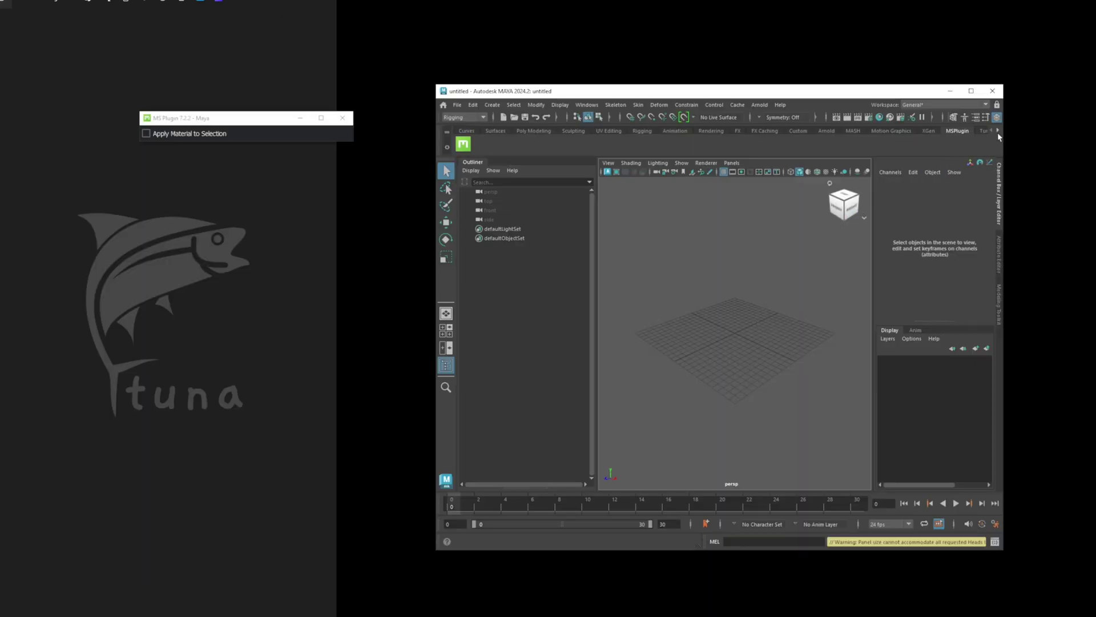
{"action": "left_click", "coordinate": [999, 132]}
{"action": "left_click", "coordinate": [973, 131]}
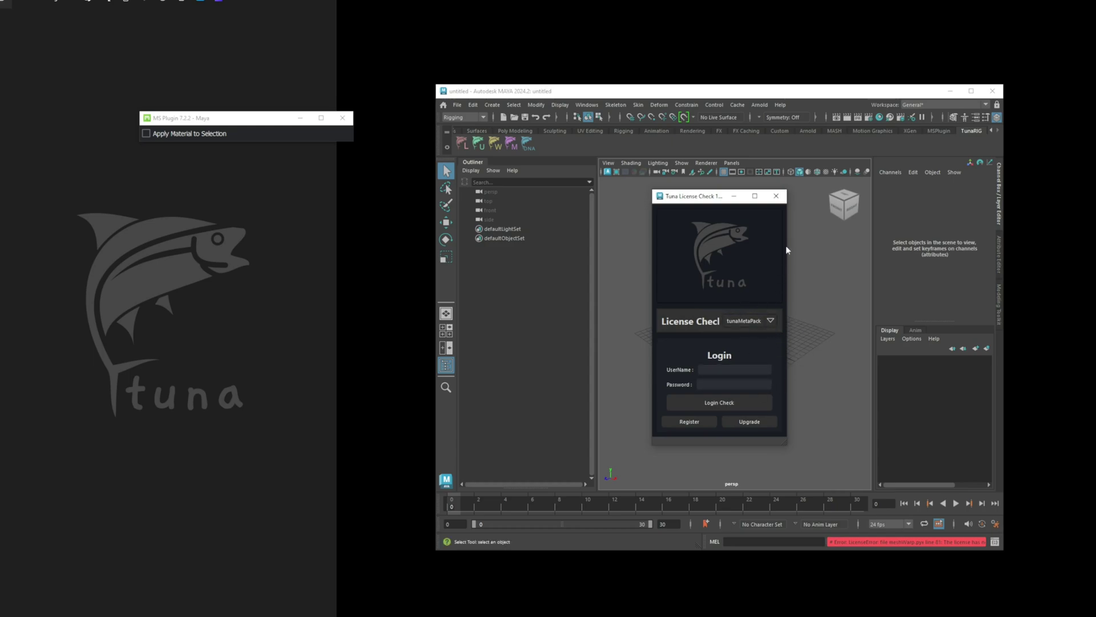
Step: Try launching the meshWarp tool from the TunaRIG shelf and close the license check windows
{"action": "left_click", "coordinate": [777, 196]}
{"action": "left_click", "coordinate": [776, 196]}
{"action": "left_click", "coordinate": [501, 151]}
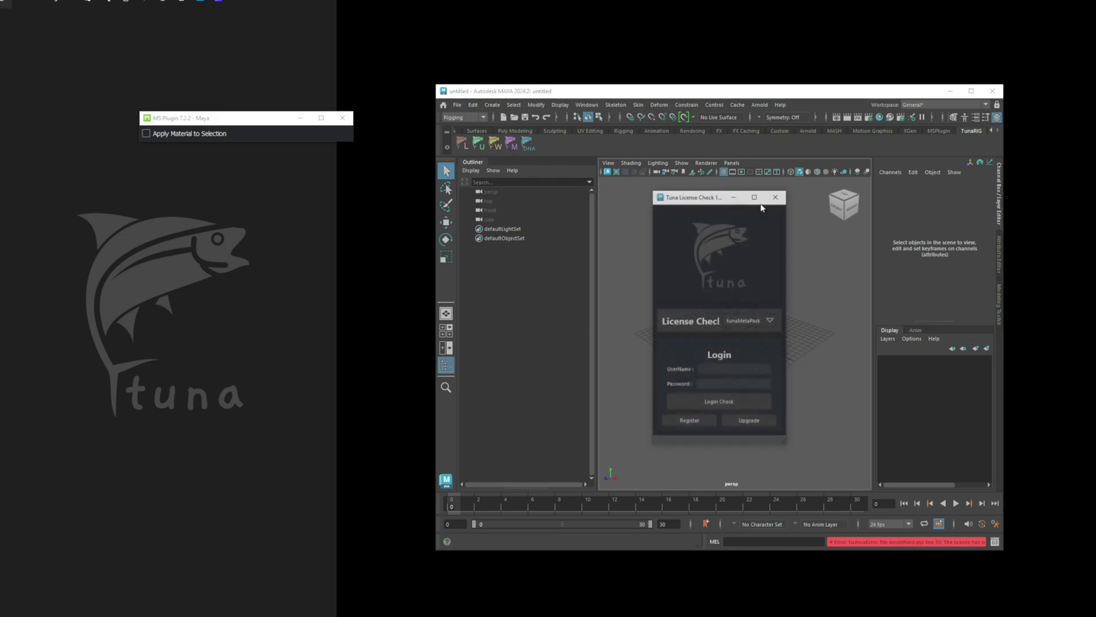
{"action": "left_click", "coordinate": [776, 196]}
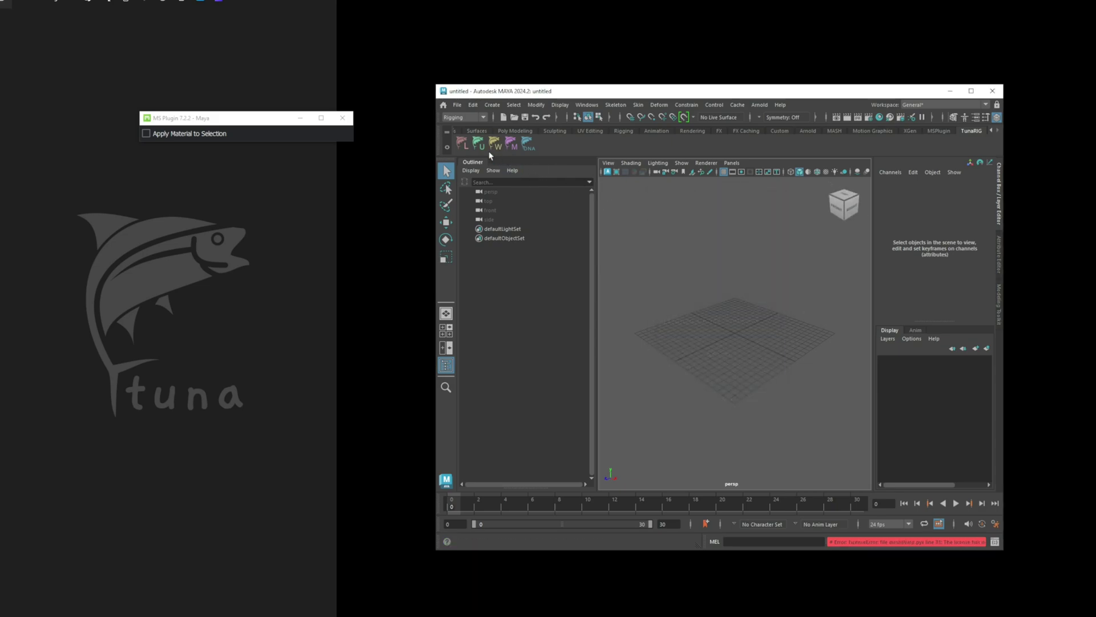
Step: Launch the TunaRIG U tool and switch its tunaMetaPack license check to the registration form
{"action": "left_click", "coordinate": [479, 145]}
{"action": "left_click_drag", "start_coordinate": [144, 80], "coordinate": [752, 212]}
{"action": "left_click", "coordinate": [733, 412]}
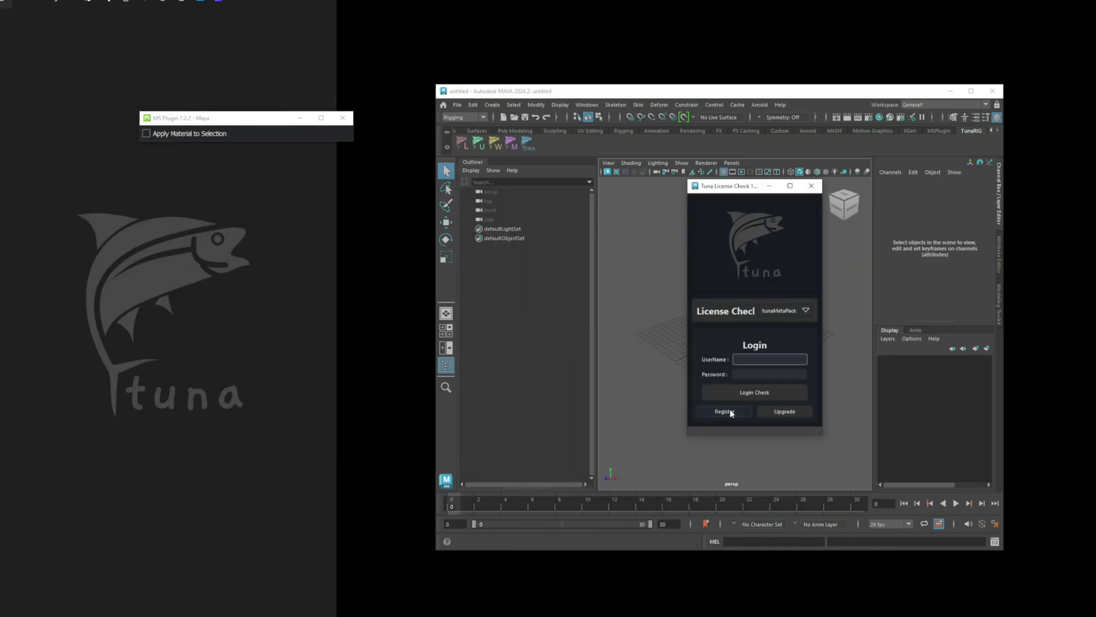
{"action": "left_click", "coordinate": [731, 411]}
Step: Widen the license check window and paste the serial key into the registration form
{"action": "left_click_drag", "start_coordinate": [734, 191], "coordinate": [610, 173]}
{"action": "left_click_drag", "start_coordinate": [699, 350], "coordinate": [878, 350]}
{"action": "left_click", "coordinate": [737, 362]}
{"action": "key", "text": "ctrl+v"}
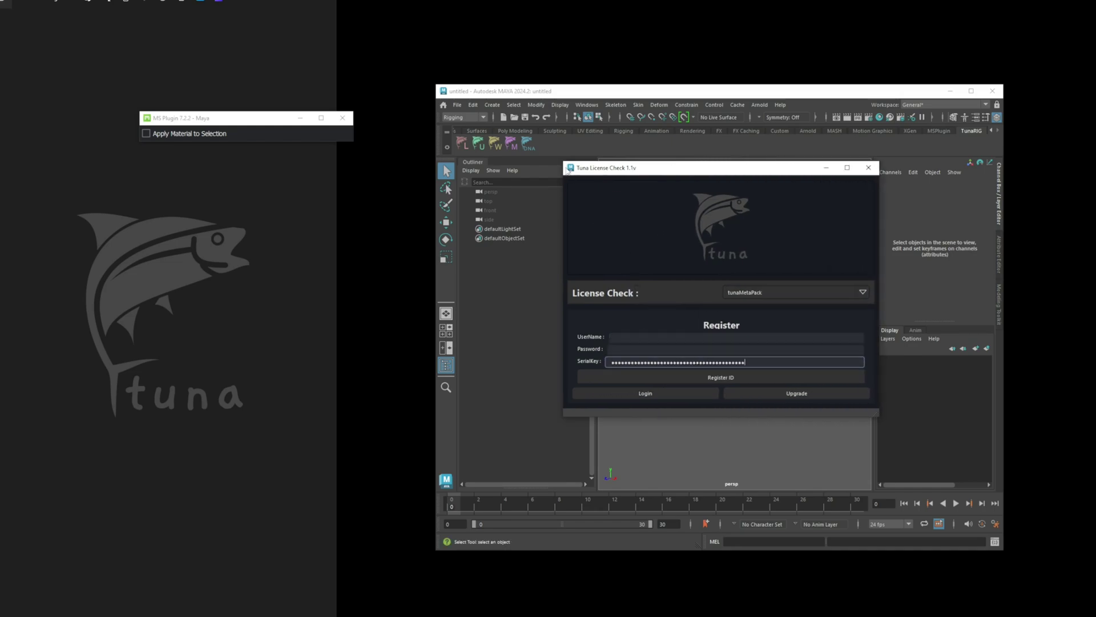
Step: Fill in the username tunaRig and the account password, and register the tunaMetaPack ID
{"action": "left_click_drag", "start_coordinate": [564, 170], "coordinate": [657, 170]}
{"action": "left_click", "coordinate": [764, 338]}
{"action": "type", "text": "tunaRig"}
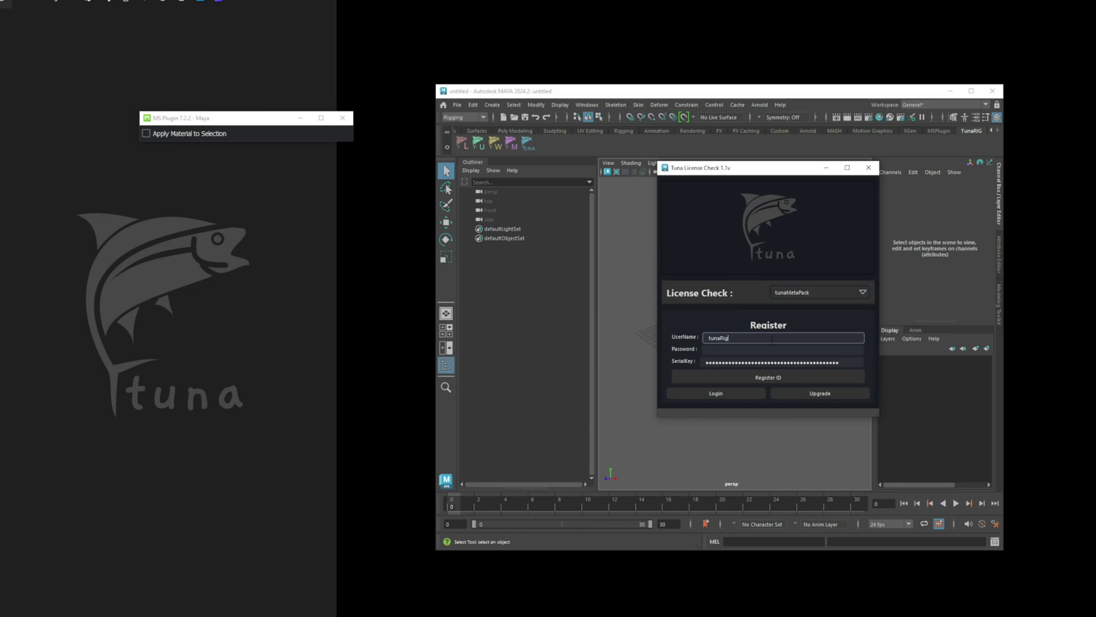
{"action": "left_click", "coordinate": [738, 347]}
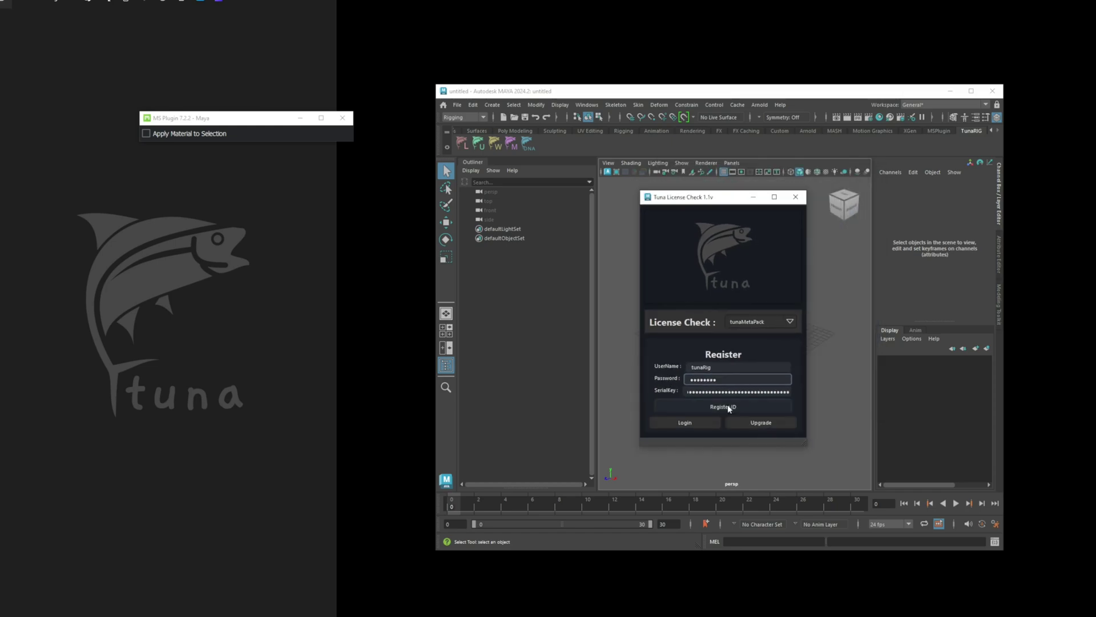
{"action": "key", "text": "Return"}
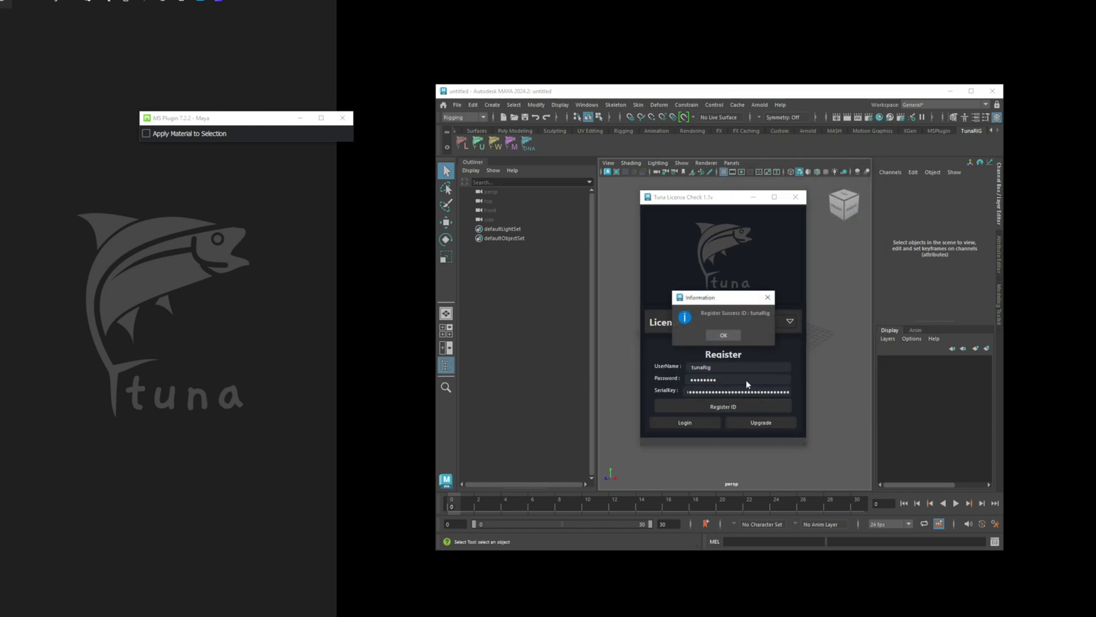
{"action": "left_click", "coordinate": [732, 336]}
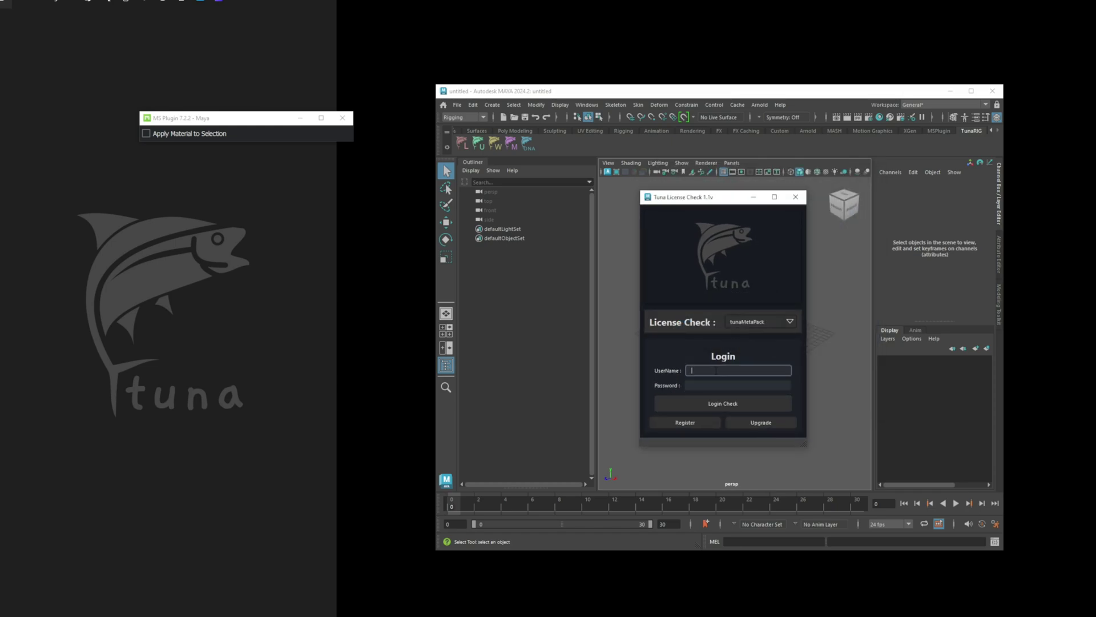
Step: Log in to the tunaMetaPack license check with the username tunaRig and the account password
{"action": "left_click", "coordinate": [718, 382]}
{"action": "type", "text": "********"}
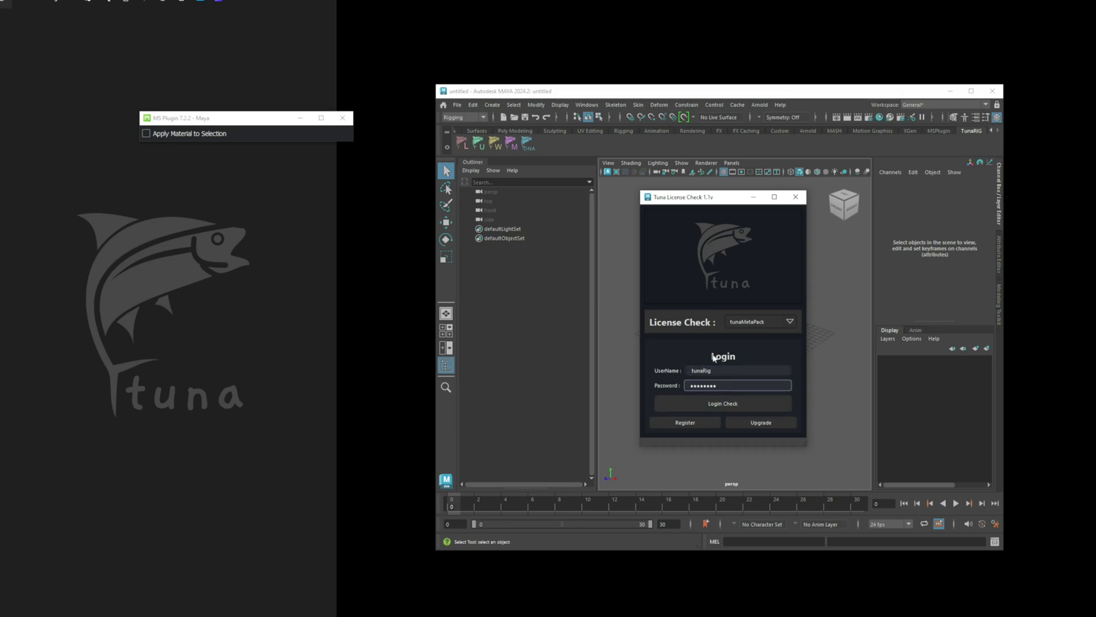
{"action": "left_click", "coordinate": [728, 401]}
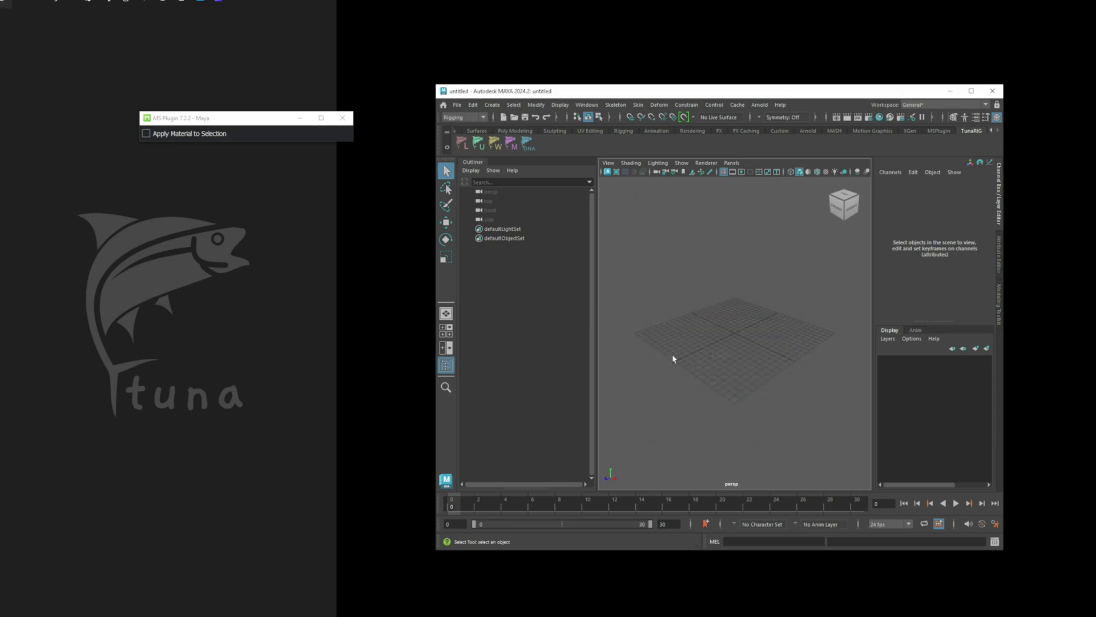
Step: Open the Script Editor to examine the license login output
{"action": "left_click", "coordinate": [587, 105]}
{"action": "mouse_move", "coordinate": [614, 154]}
{"action": "left_click", "coordinate": [742, 304]}
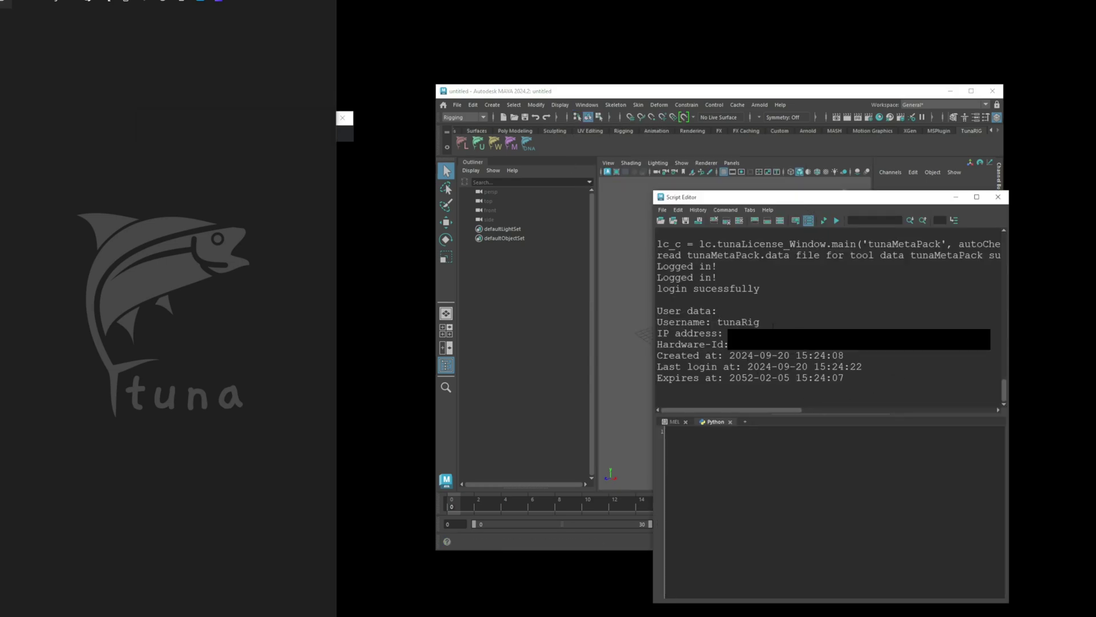
Step: Launch meshWarp 1.2v from the TunaRIG shelf to check that it opens, and close it
{"action": "left_click", "coordinate": [495, 143]}
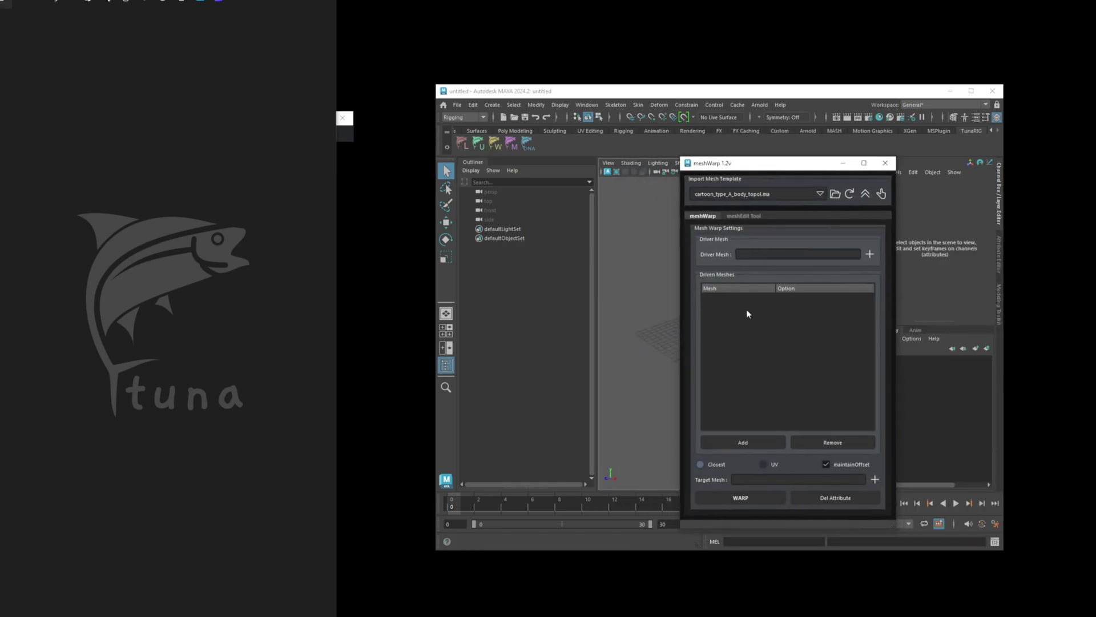
{"action": "left_click", "coordinate": [885, 164]}
Step: Open MetahumanSet 1.3v, expand its UE RBF Poses section, and check Pose Wrangler before closing it
{"action": "left_click", "coordinate": [510, 143]}
{"action": "left_click_drag", "start_coordinate": [757, 206], "coordinate": [814, 150]}
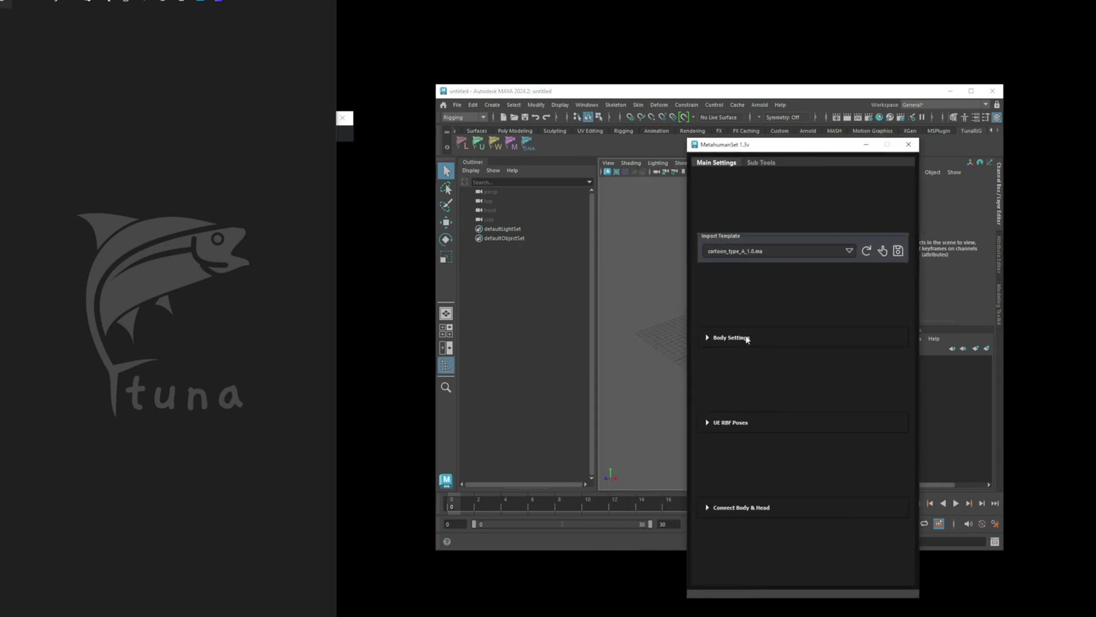
{"action": "left_click", "coordinate": [735, 422]}
{"action": "left_click", "coordinate": [726, 341]}
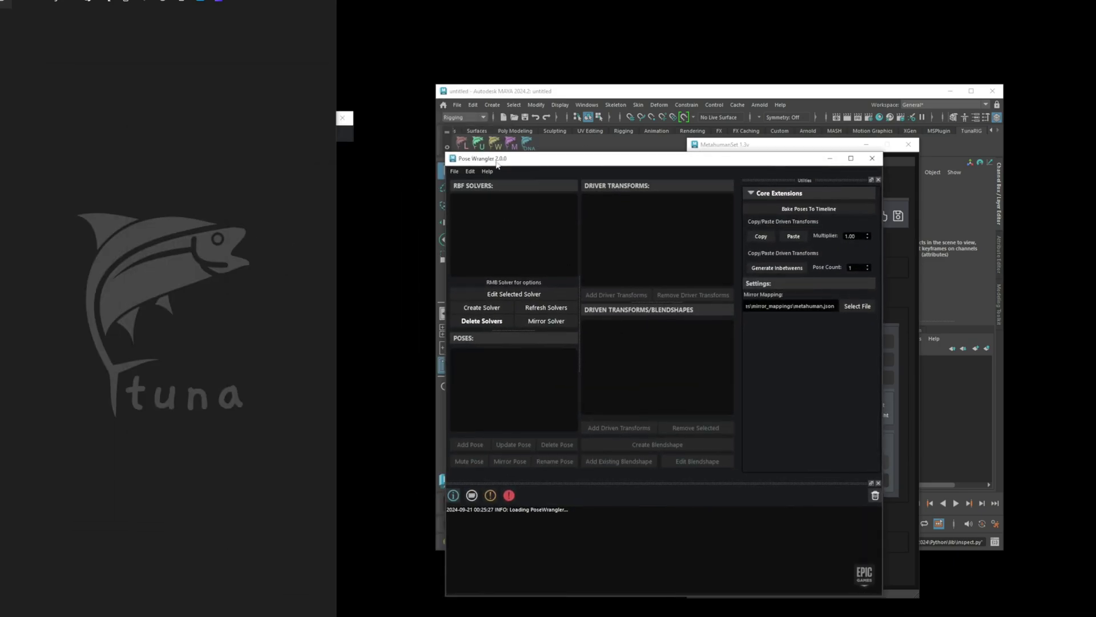
{"action": "left_click", "coordinate": [872, 158]}
Step: Open the last tool on the TunaRIG shelf to check it, and close its window
{"action": "left_click", "coordinate": [527, 143]}
{"action": "left_click_drag", "start_coordinate": [684, 188], "coordinate": [649, 232]}
{"action": "left_click", "coordinate": [981, 228]}
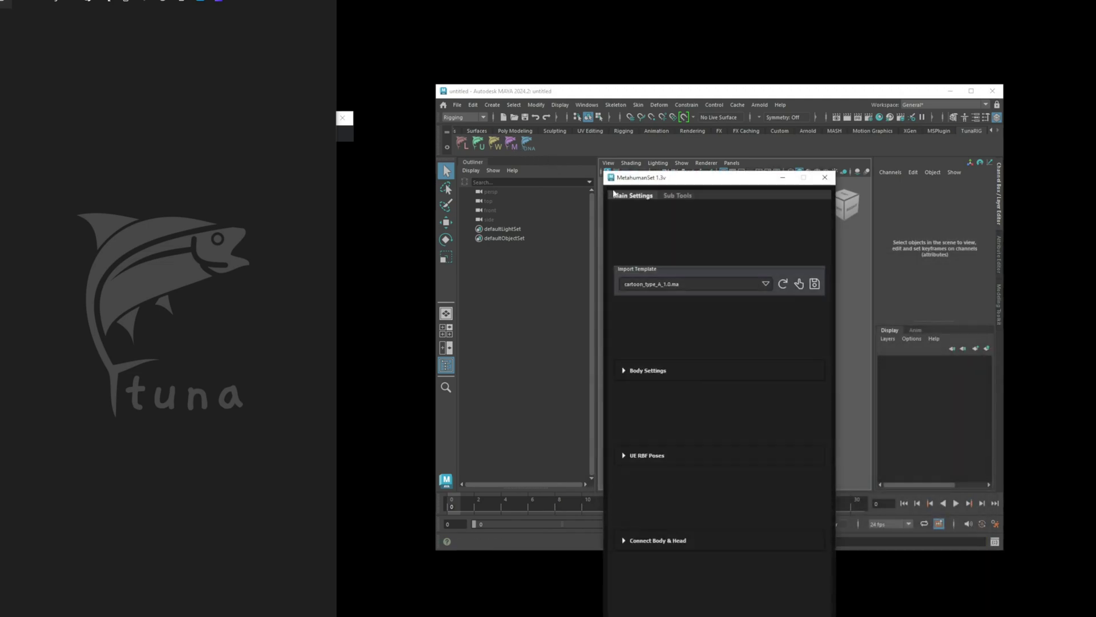